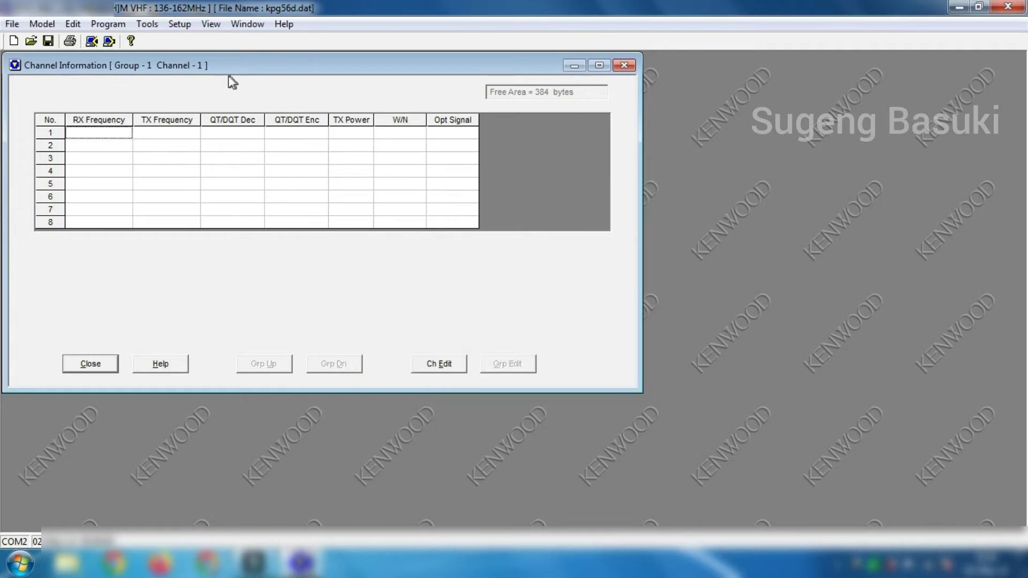
left_click(12, 23)
mouse_move(41, 24)
mouse_move(79, 29)
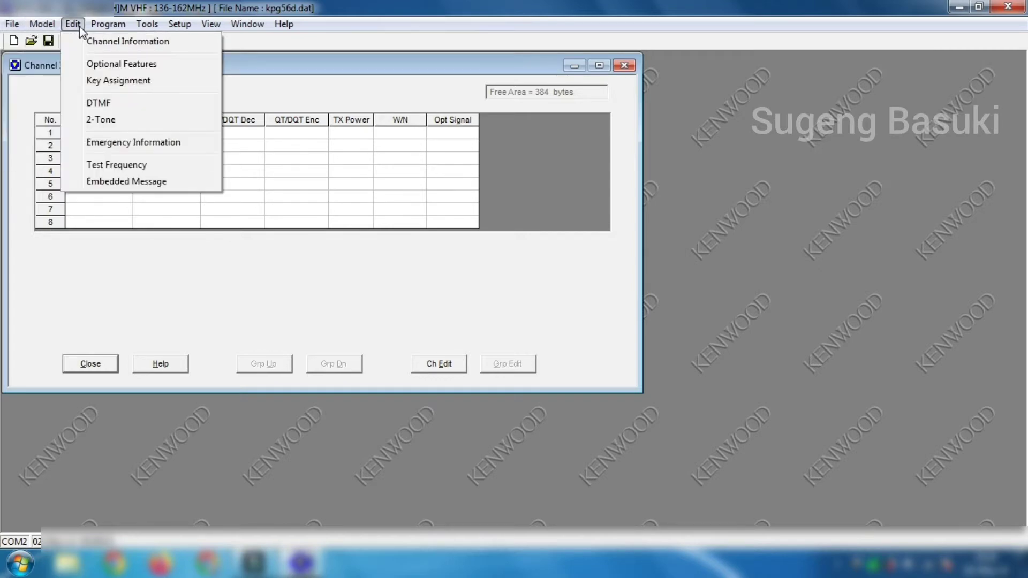
left_click(127, 41)
left_click(108, 23)
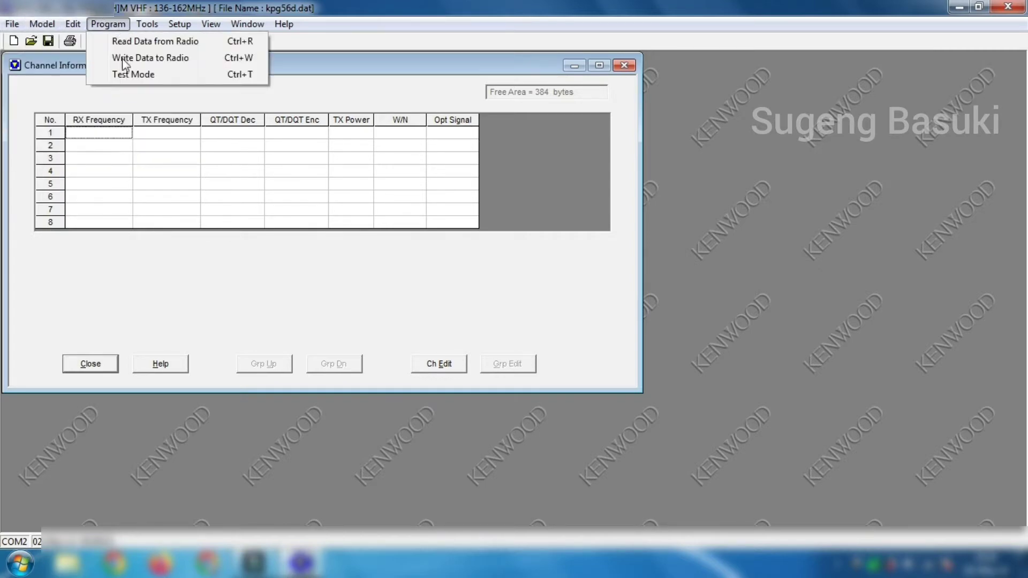
Open the communication port setup and confirm COM2 as the port for the radio.
mouse_move(180, 24)
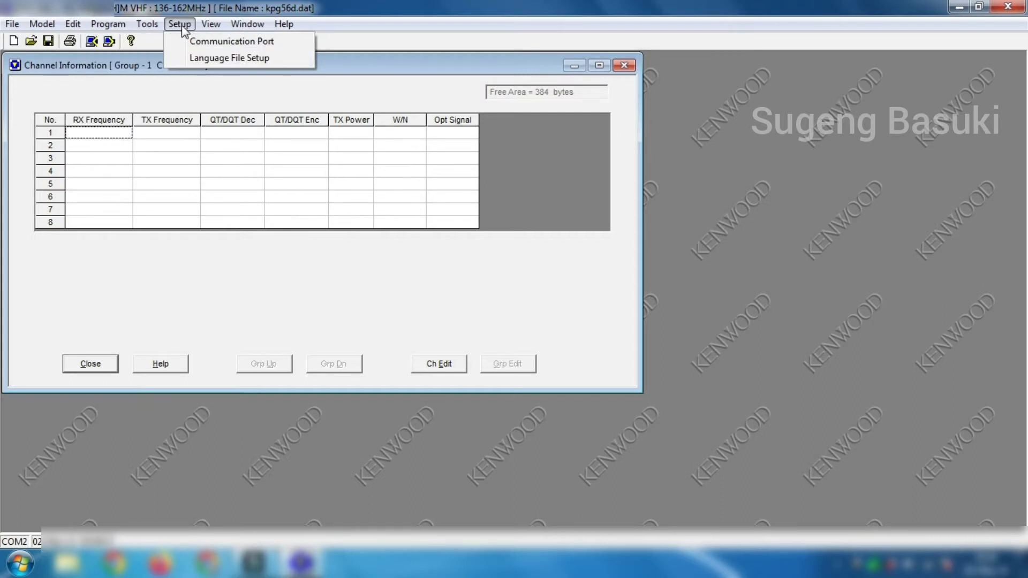
mouse_move(282, 28)
left_click(222, 39)
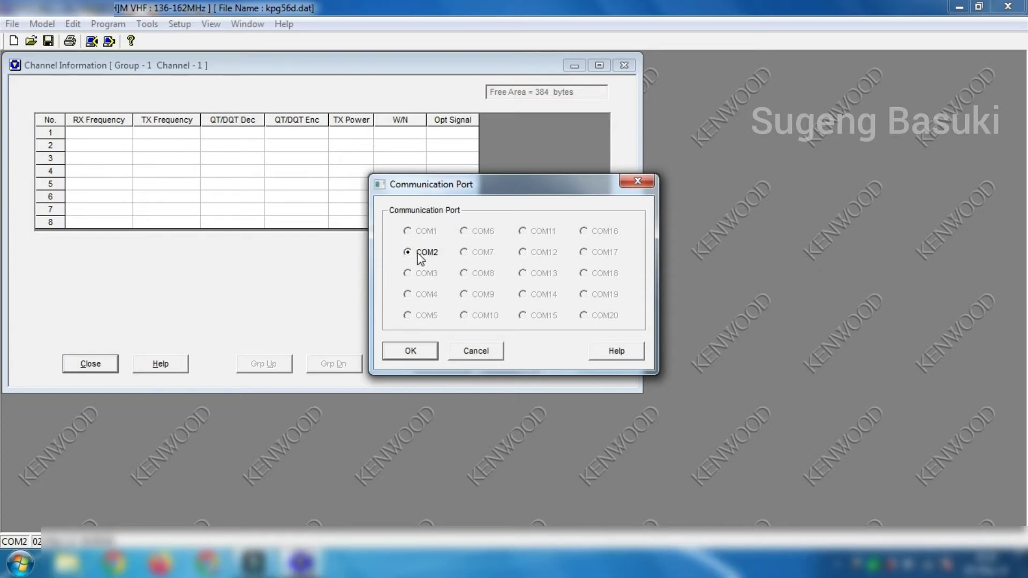
left_click(417, 349)
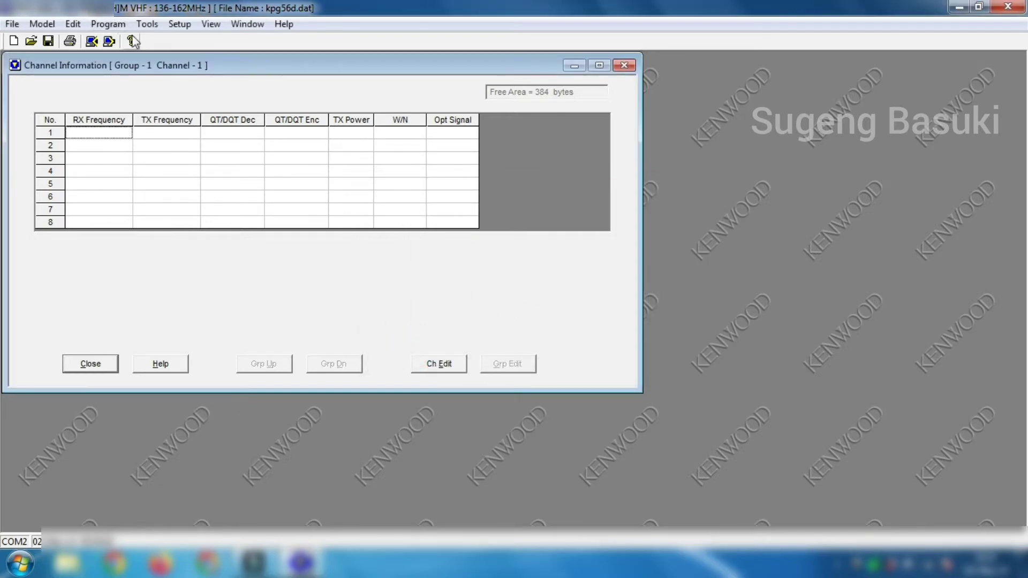
Read the programming data from the connected radio and acknowledge the end of the reading.
left_click(107, 24)
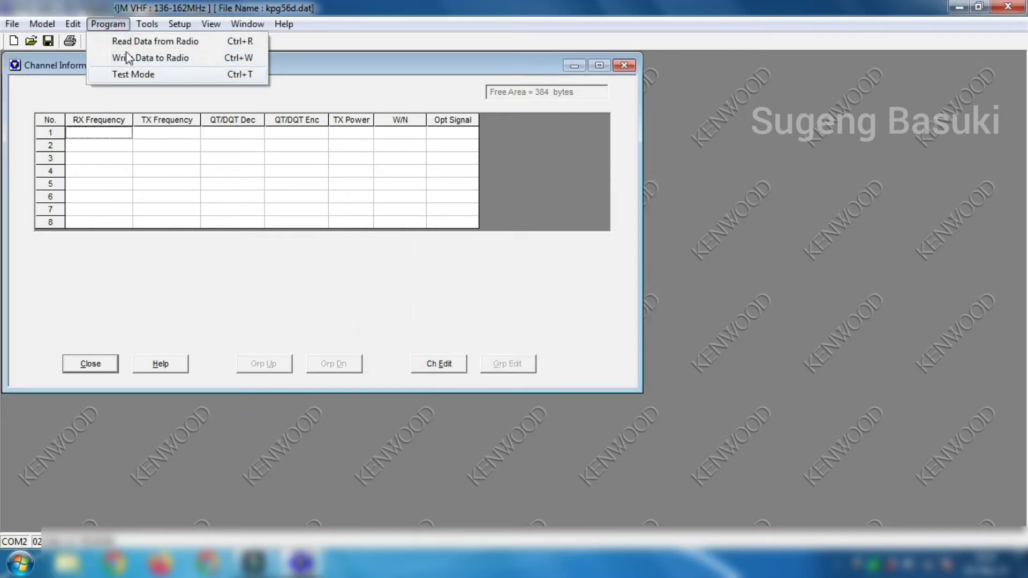
left_click(131, 23)
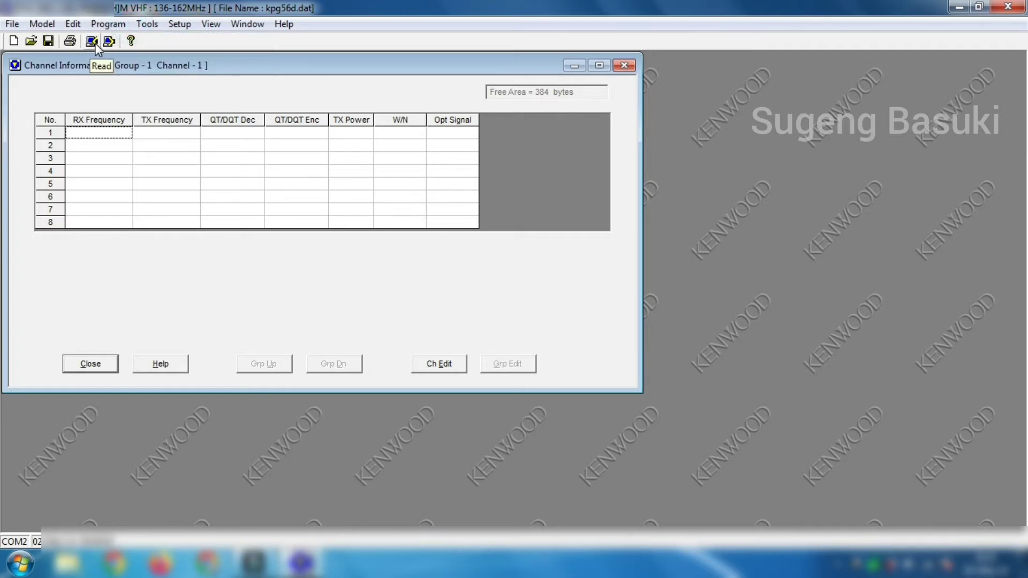
left_click(108, 24)
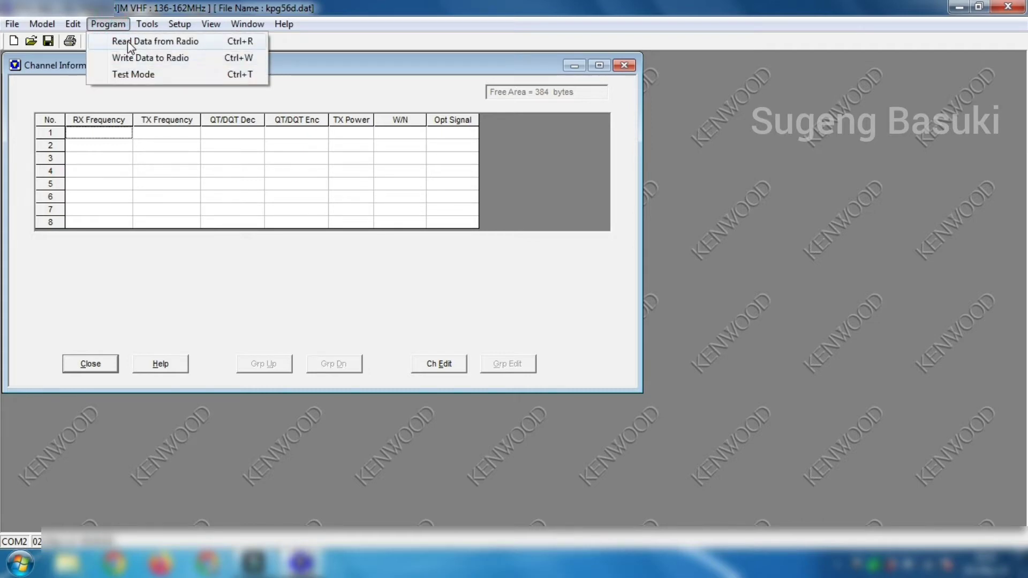
left_click(127, 40)
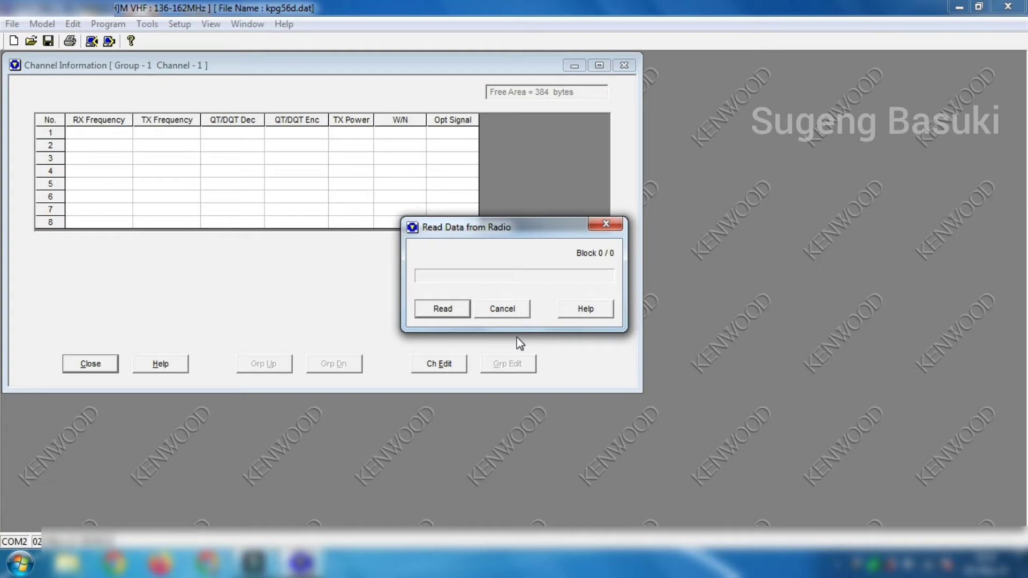
left_click(443, 310)
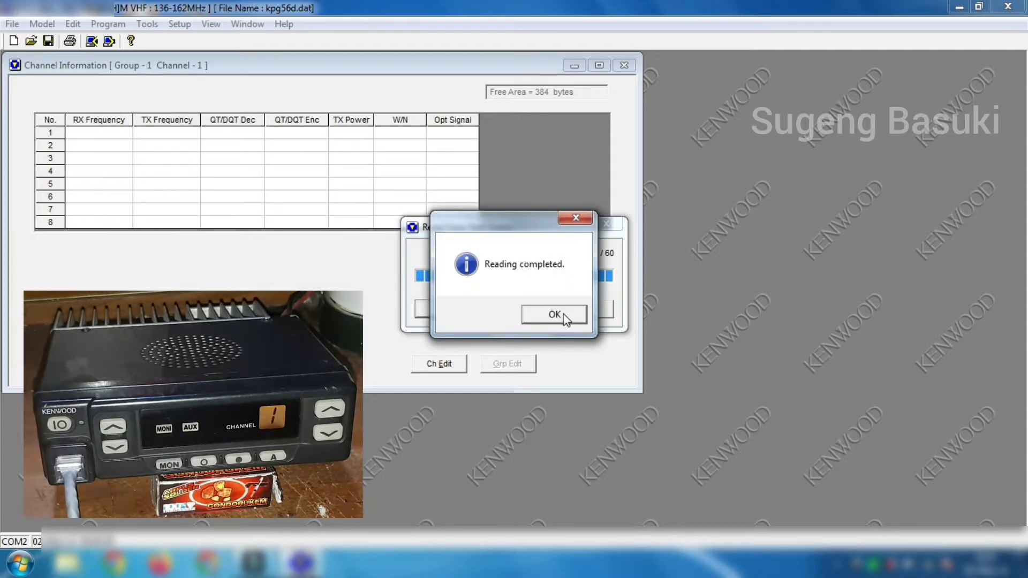
left_click(563, 313)
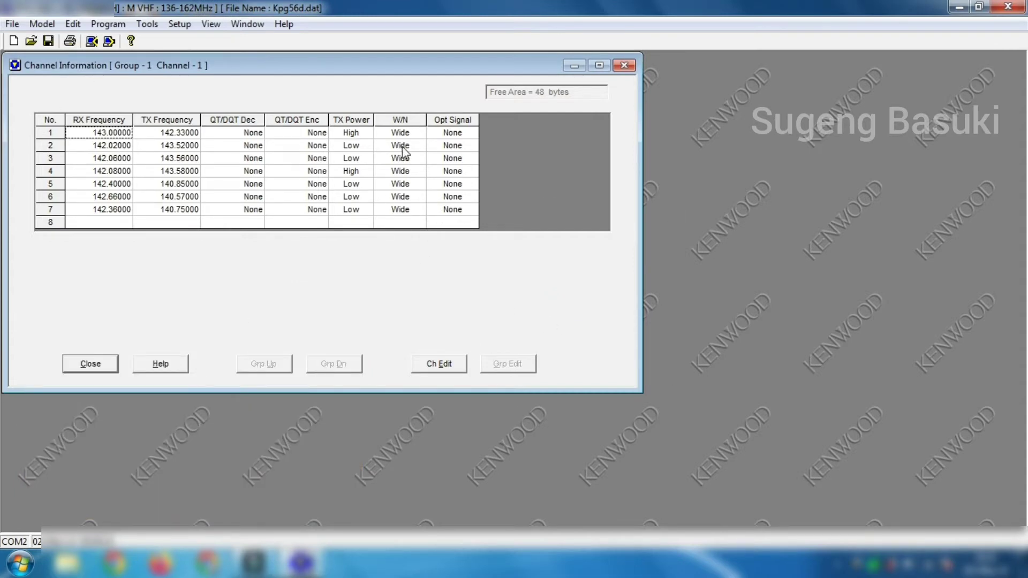
Check the radio type, band, model type, frequency range and option board in the Model Information.
left_click(43, 24)
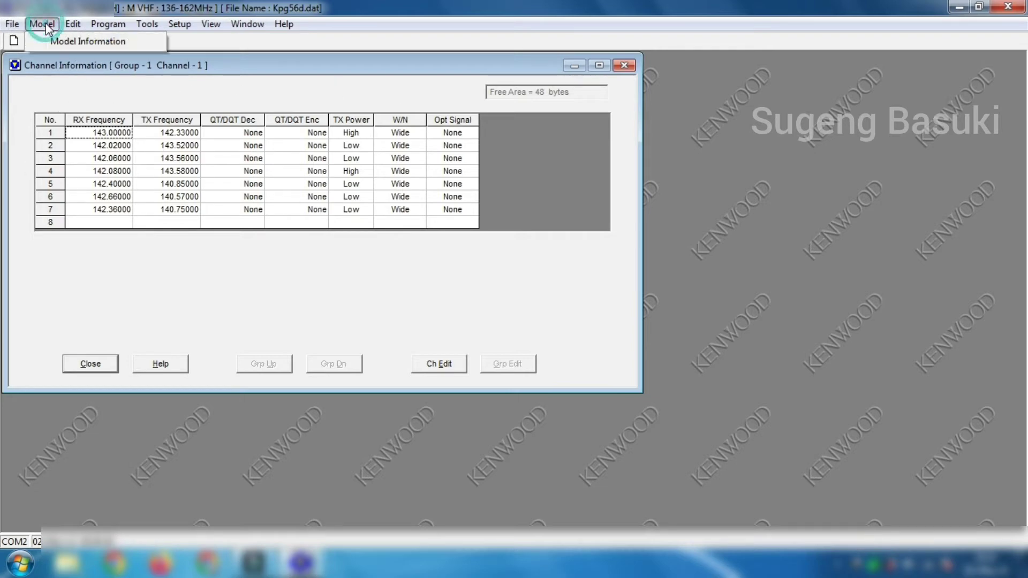
left_click(61, 38)
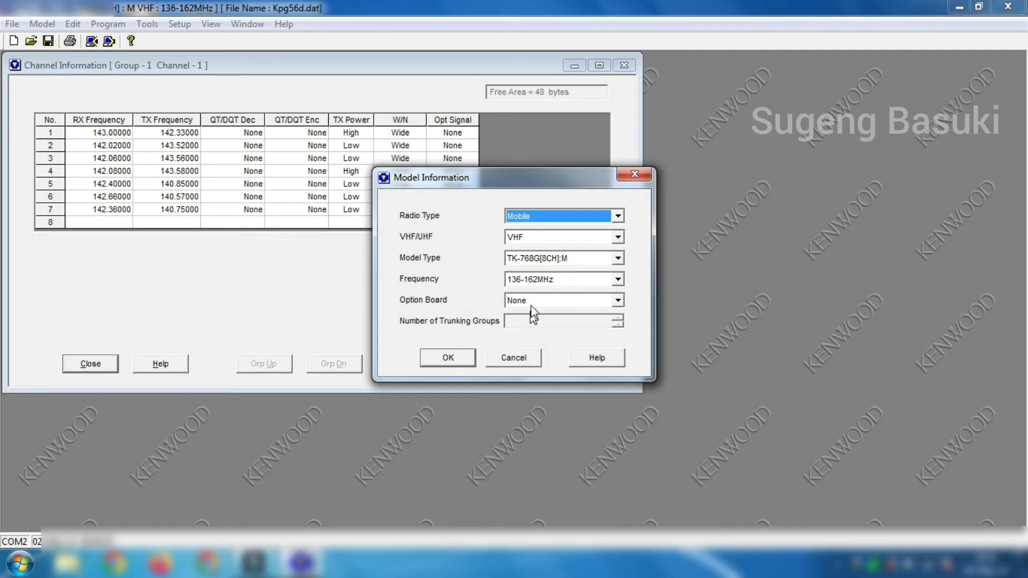
left_click(449, 358)
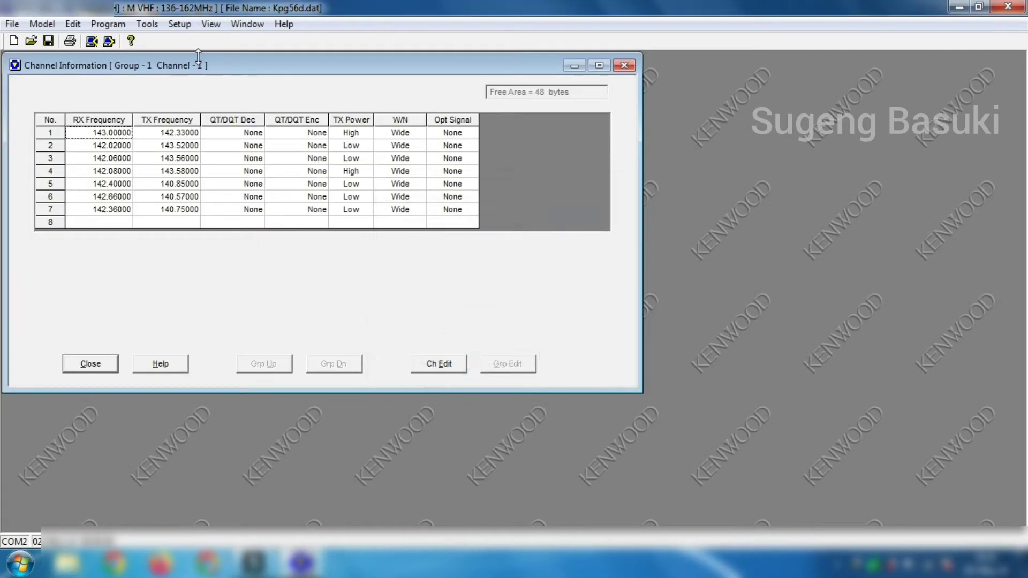
Look up the connected radio's model name, frequency range and serial number in the Radio Information, and close it.
left_click(147, 27)
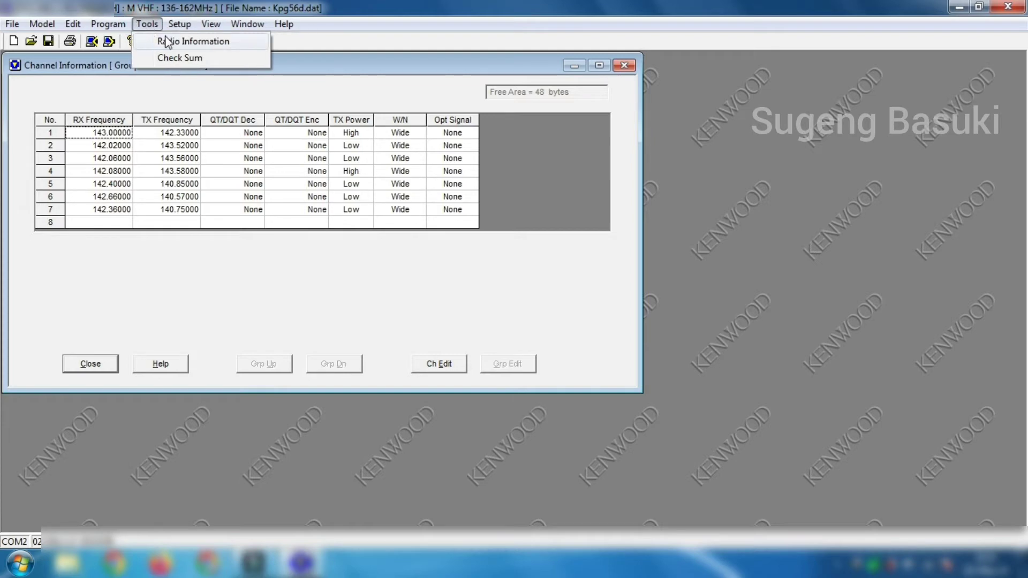
left_click(192, 45)
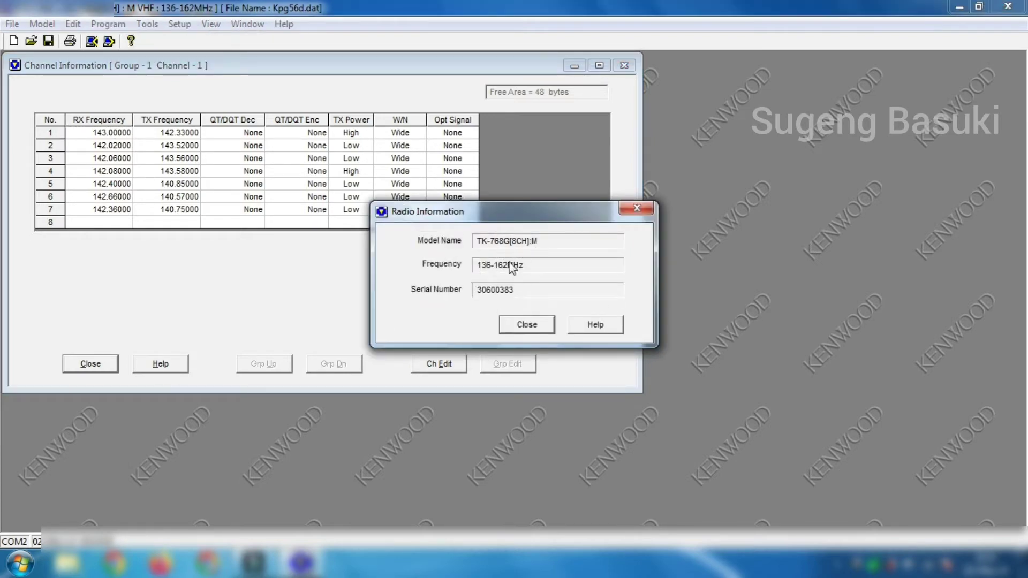
left_click(526, 325)
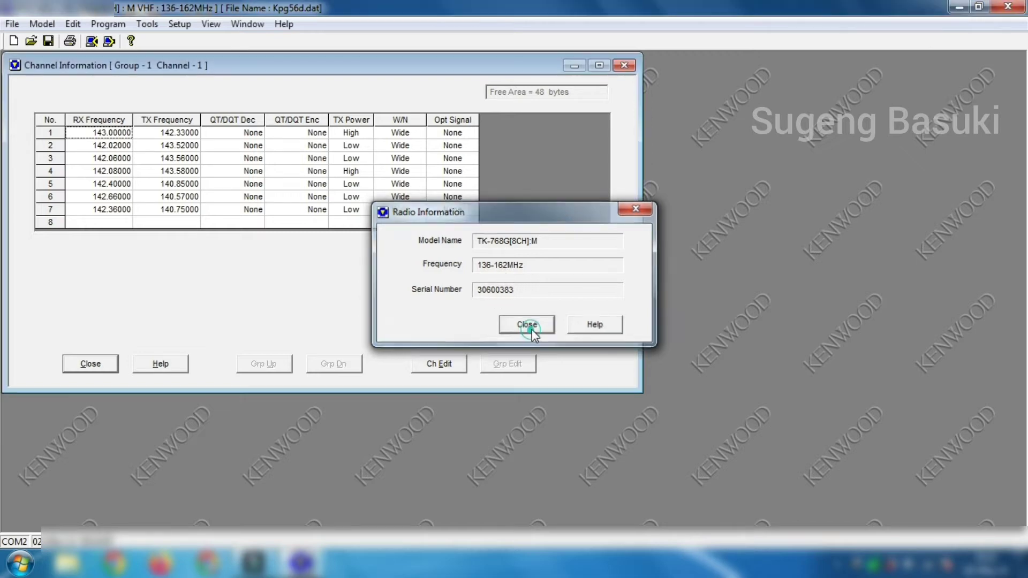
Open the Optional Features and try other Minimum Volume values such as 31, returning the setting to Off.
left_click(67, 25)
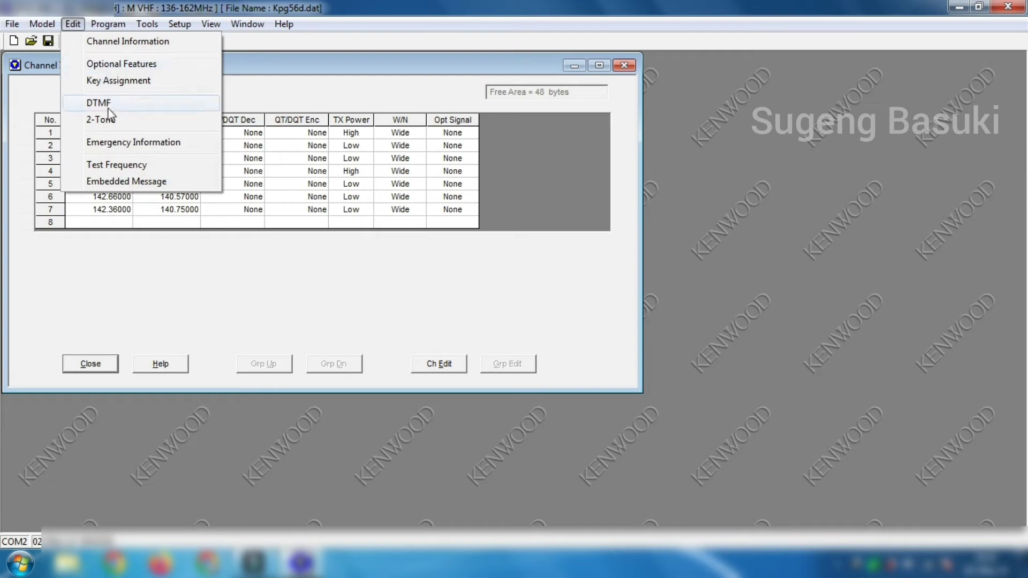
left_click(115, 65)
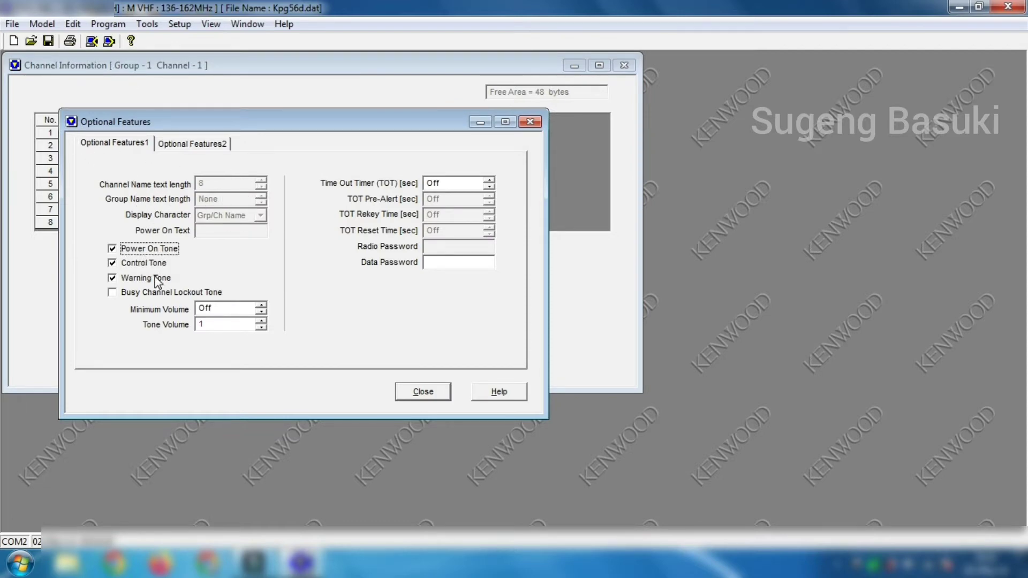
left_click(263, 308)
left_click(262, 310)
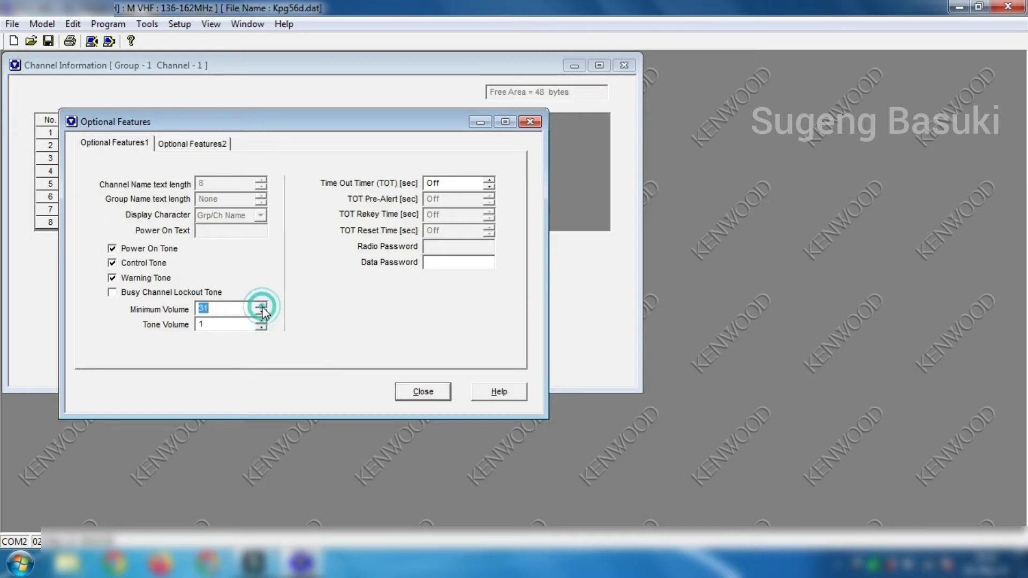
left_click(263, 310)
left_click(261, 306)
left_click(262, 307)
left_click(261, 313)
Try a Tone Volume of 0 and return the setting to 1.
left_click(206, 325)
left_click(261, 325)
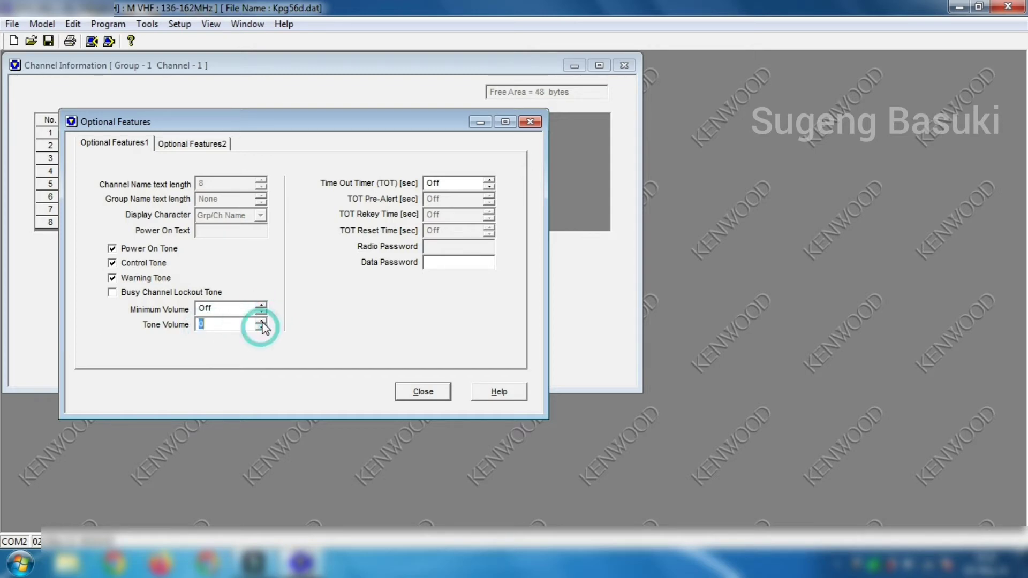
left_click(262, 328)
left_click(261, 321)
Try a Time Out Timer of 15 seconds and switch the timer back to Off.
left_click(489, 181)
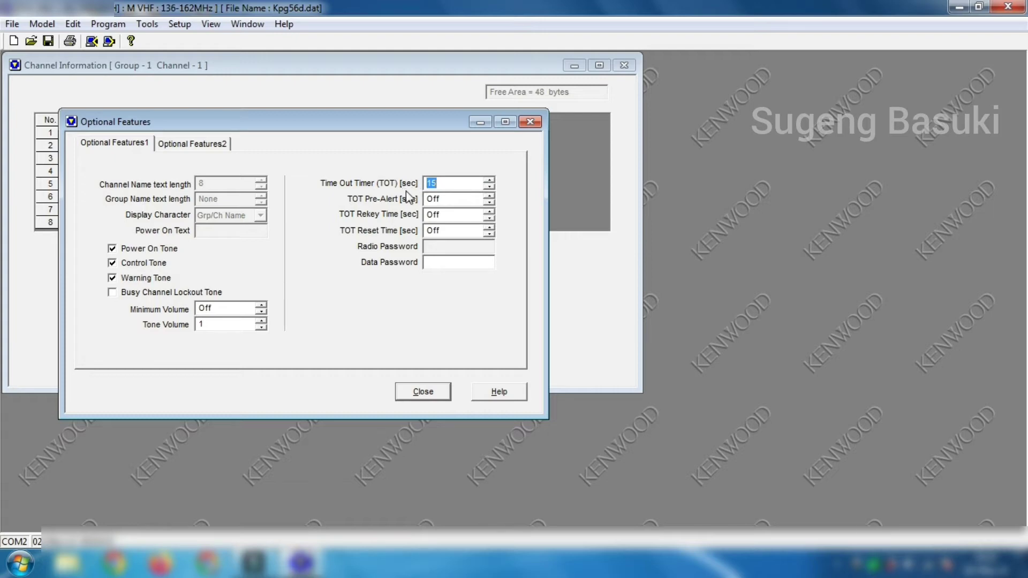
left_click(488, 187)
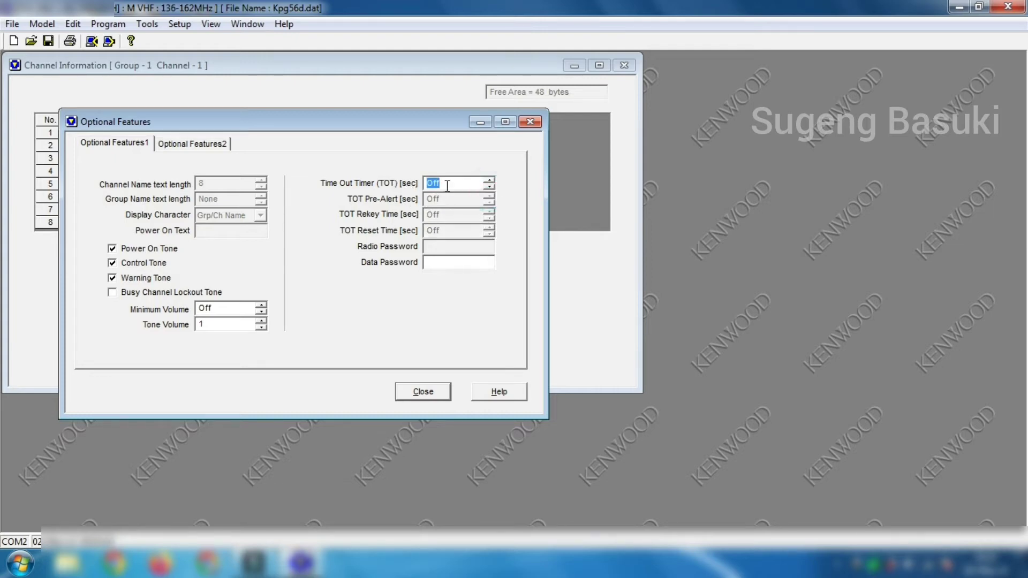
left_click(427, 263)
Review the Optional Features2 settings, including the Signalling choices and the Firmware Programming mode, and close the Optional Features.
left_click(215, 145)
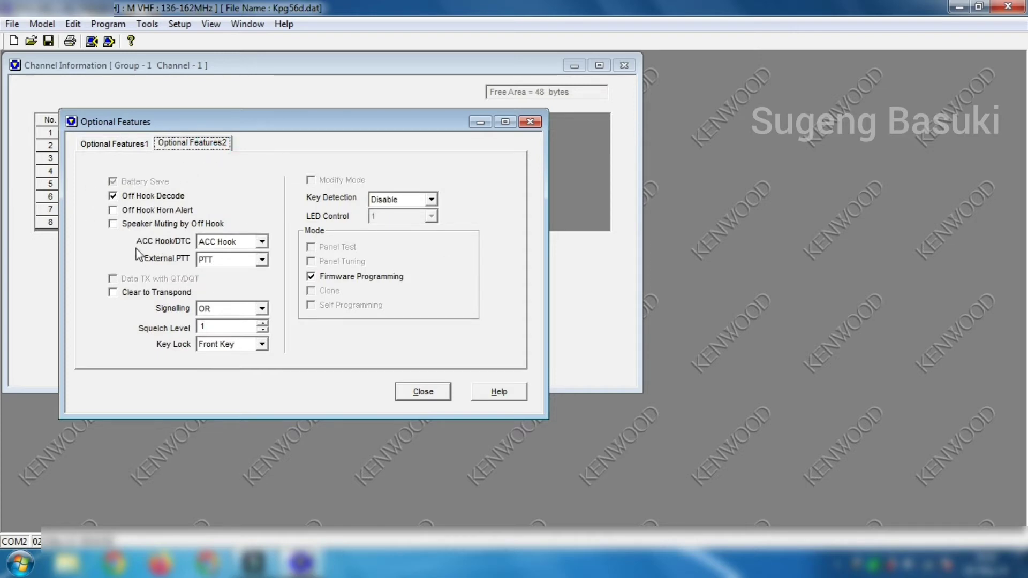
left_click(265, 312)
left_click(240, 278)
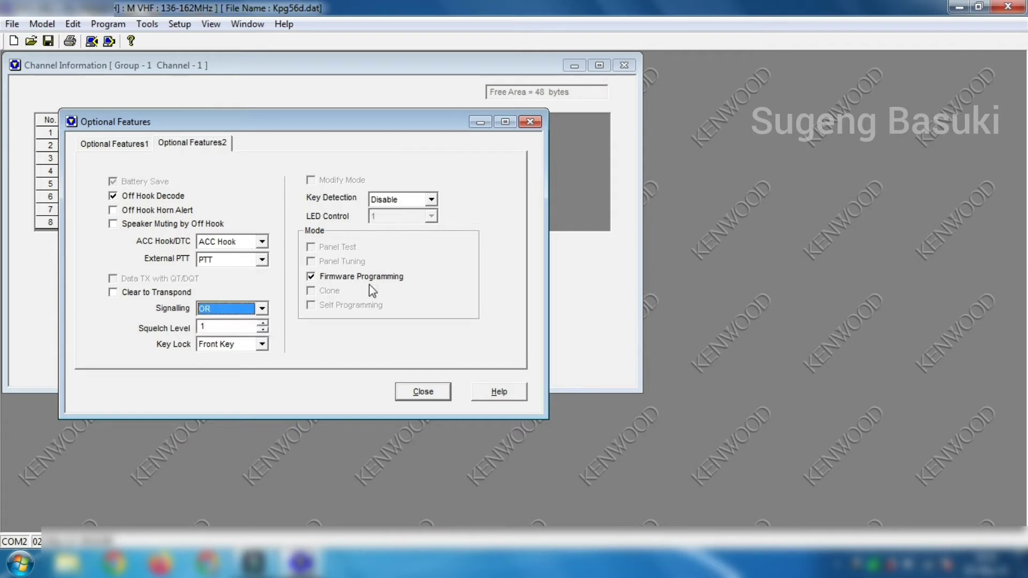
left_click(342, 276)
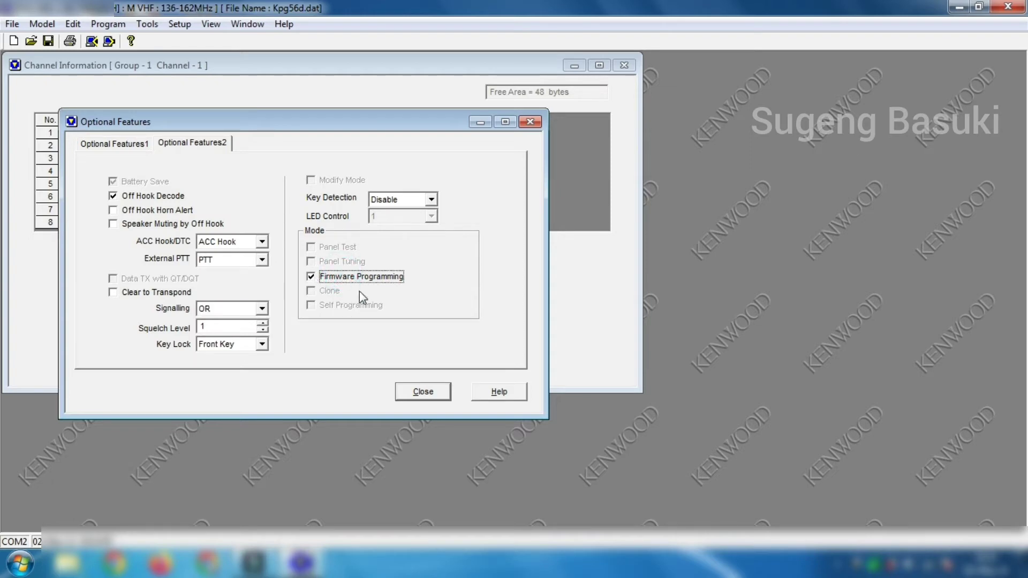
left_click(421, 397)
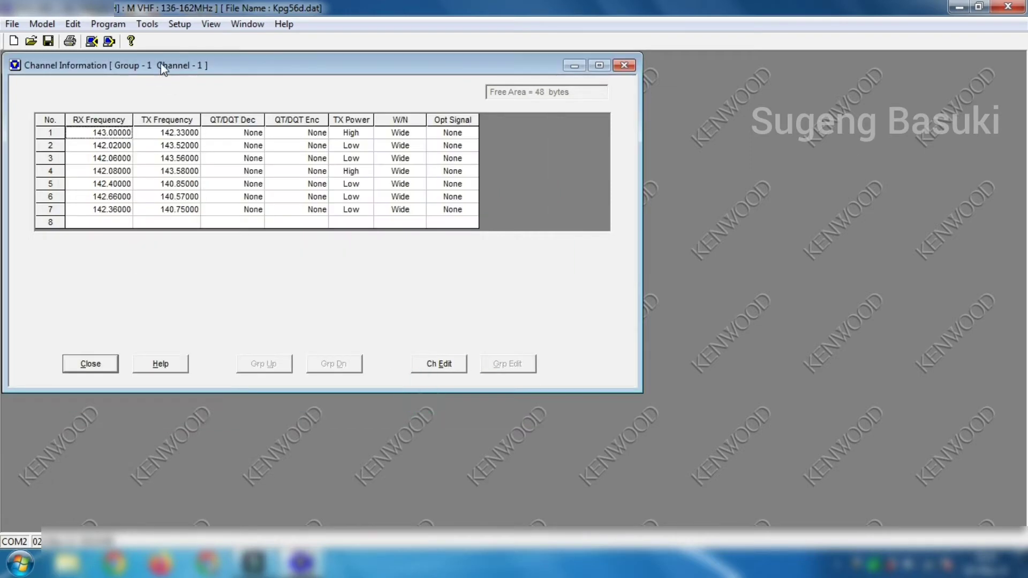
Open the Key Assignment, browse the functions available for the A Switch without reassigning it, and close the window.
left_click(71, 24)
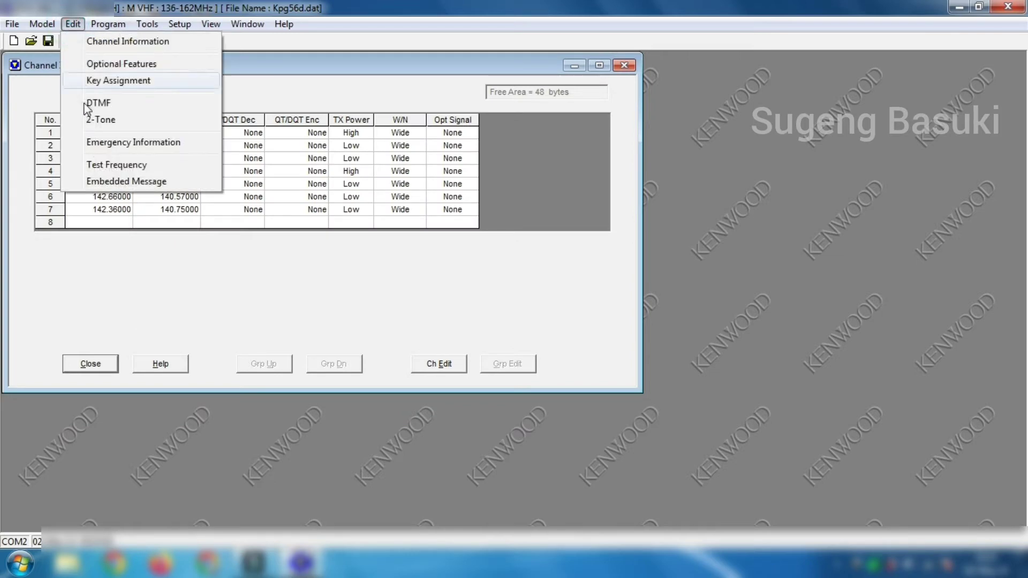
left_click(118, 80)
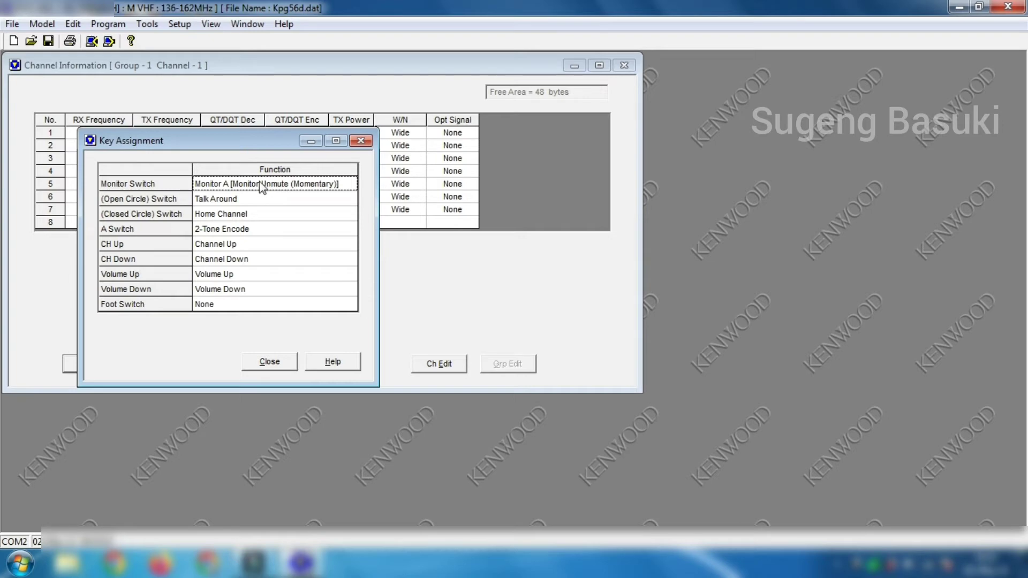
left_click(231, 229)
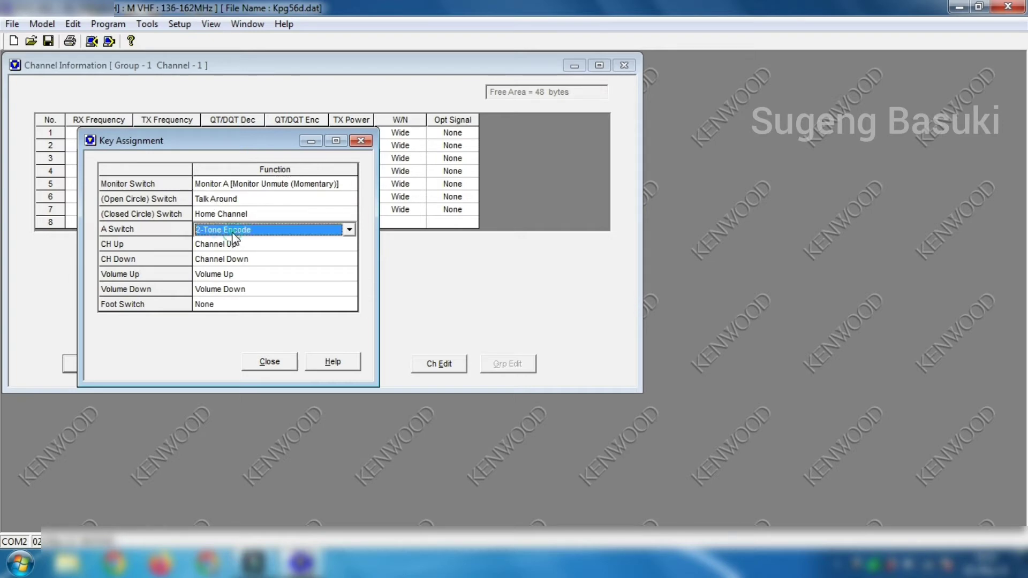
left_click(348, 230)
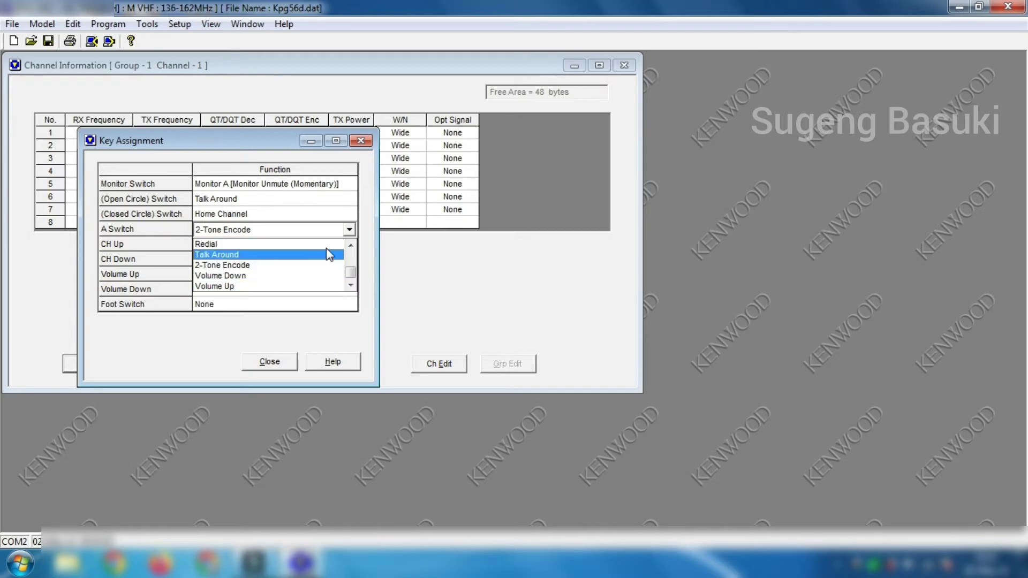
left_click(350, 245)
left_click(349, 246)
left_click(349, 245)
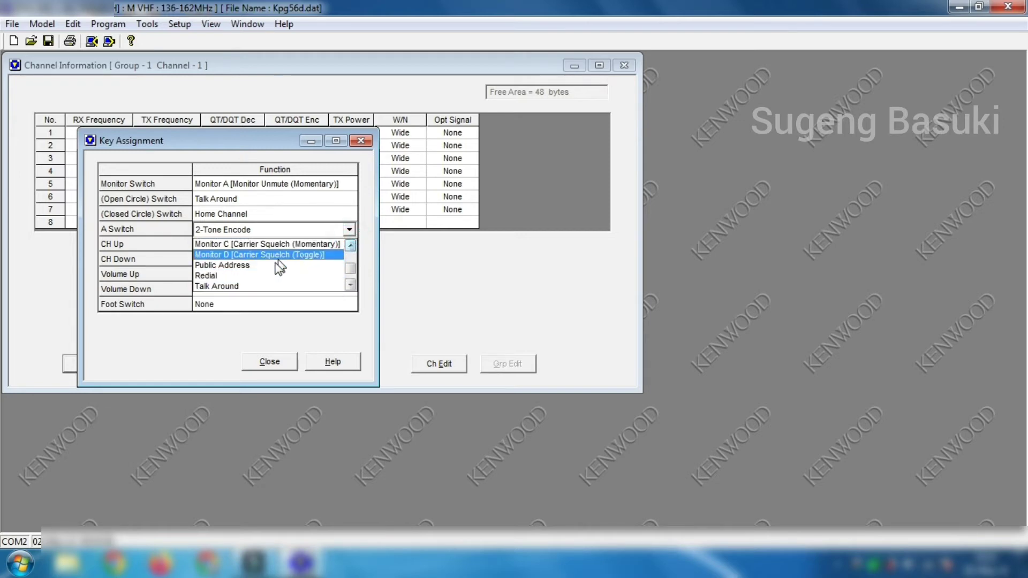
left_click(351, 245)
left_click(350, 245)
left_click(351, 245)
left_click(350, 245)
left_click(350, 245)
left_click(350, 245)
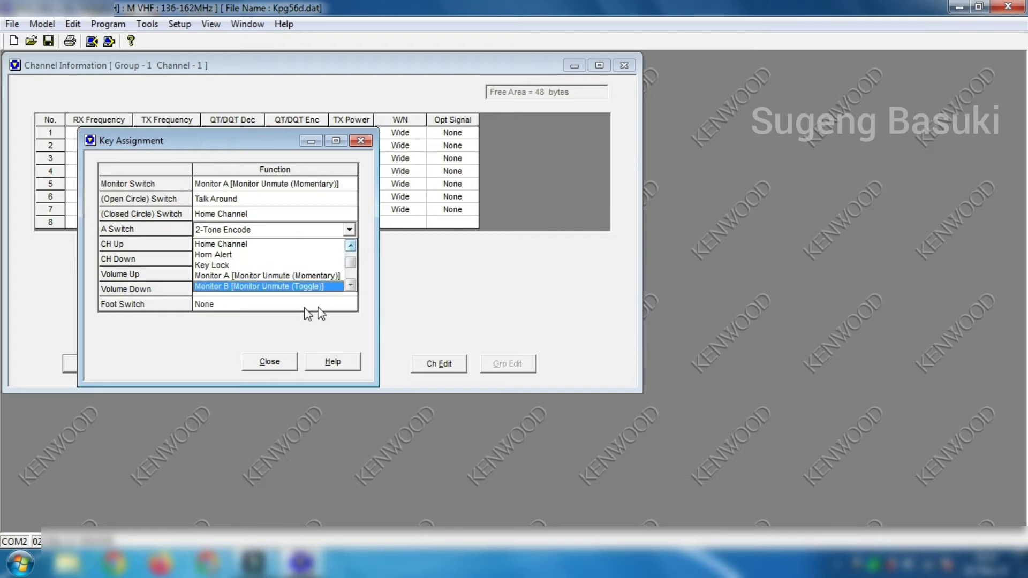
left_click(335, 333)
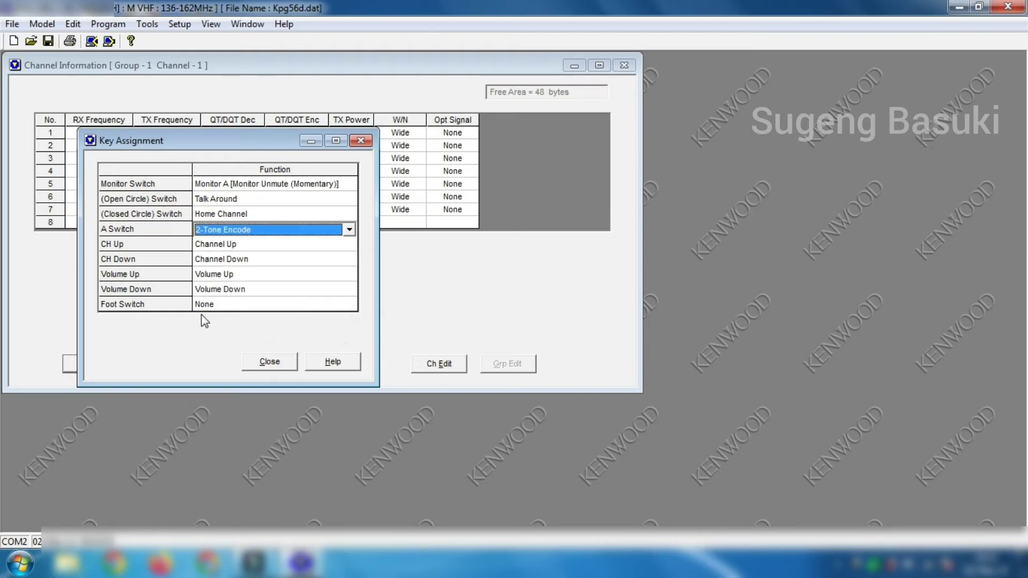
left_click(266, 365)
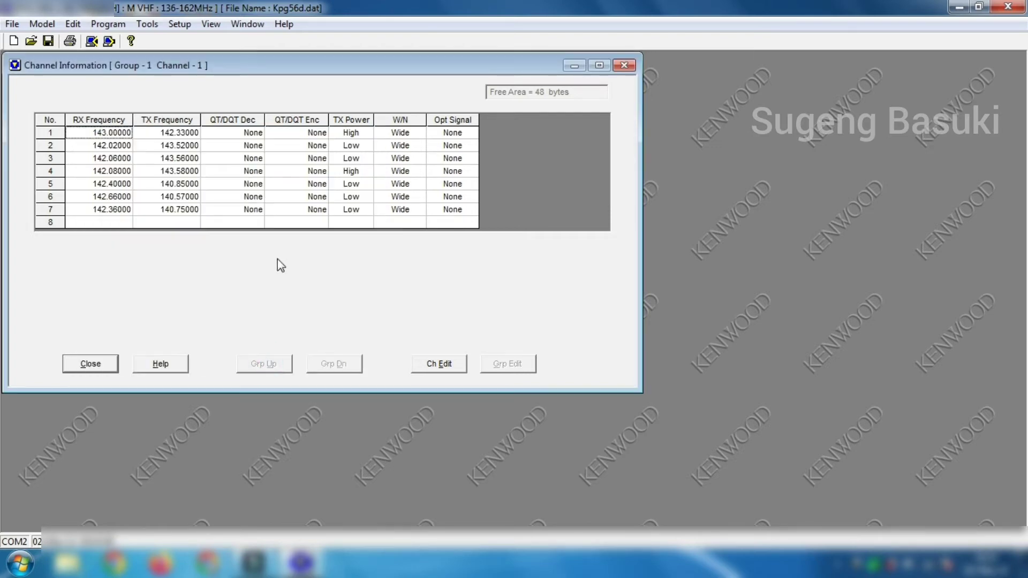
Open the DTMF settings, review the Encode, Decode and Auto Dial Memory pages, and close the window.
left_click(73, 23)
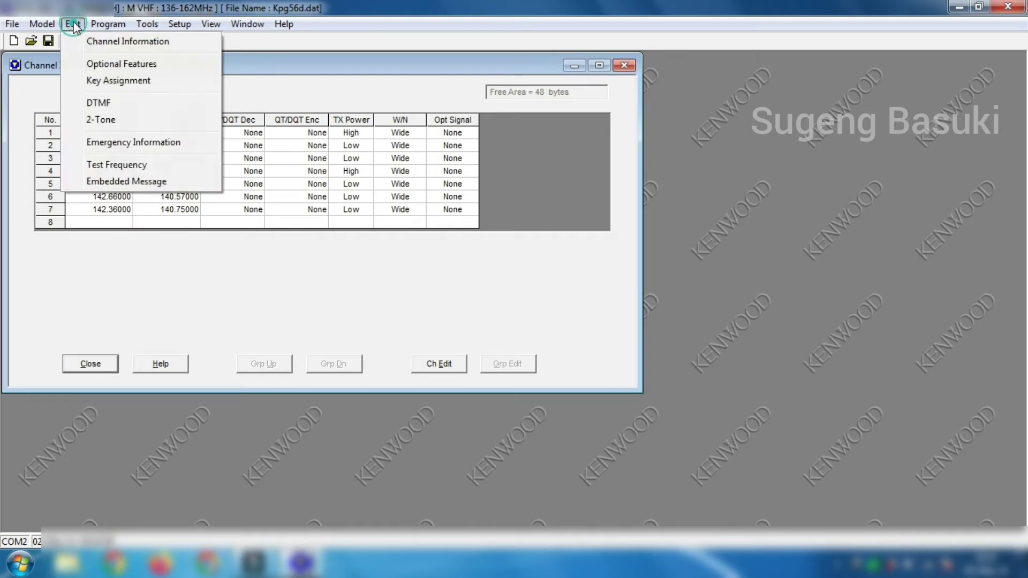
left_click(99, 104)
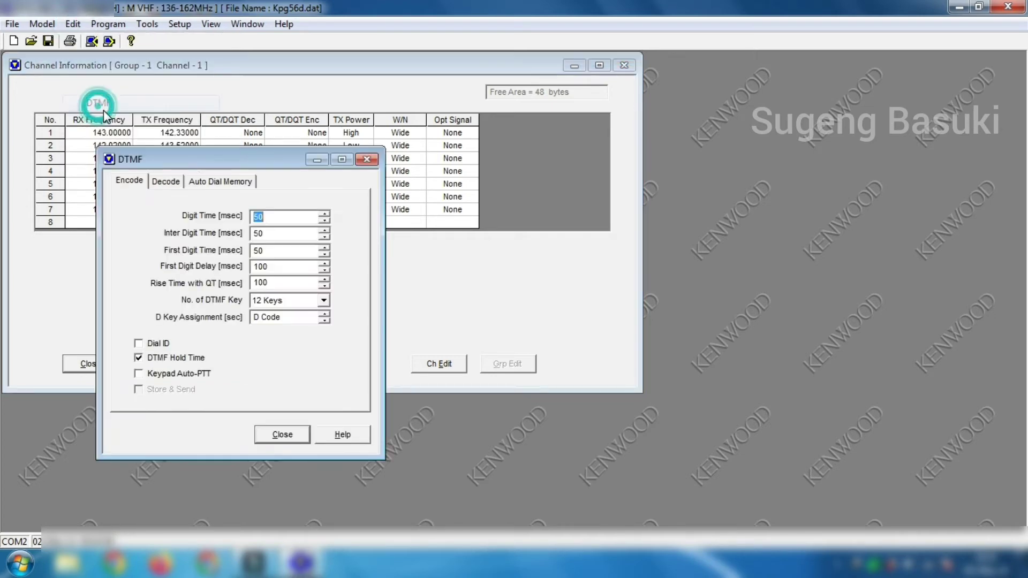
left_click(167, 183)
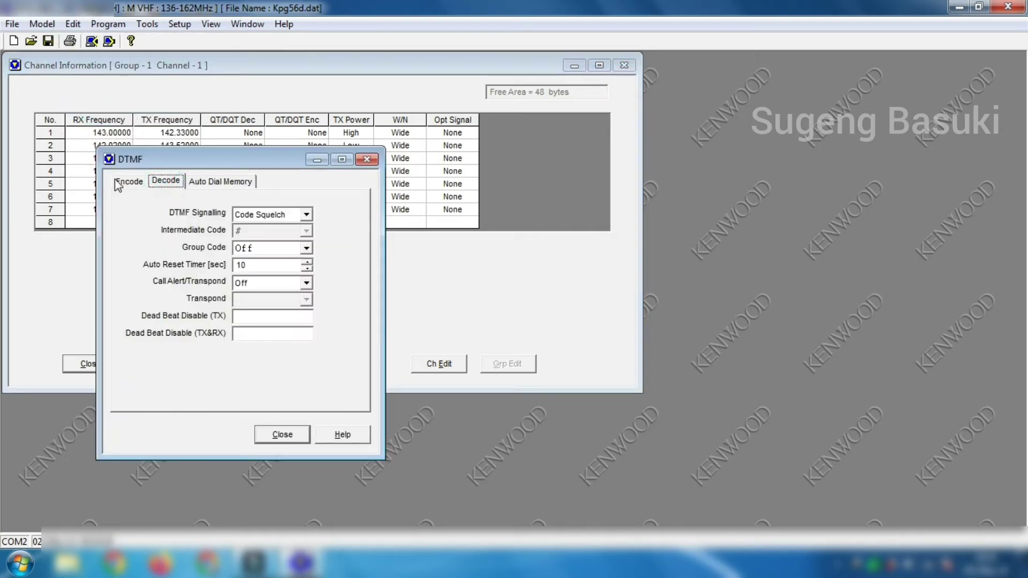
left_click(120, 182)
left_click(166, 181)
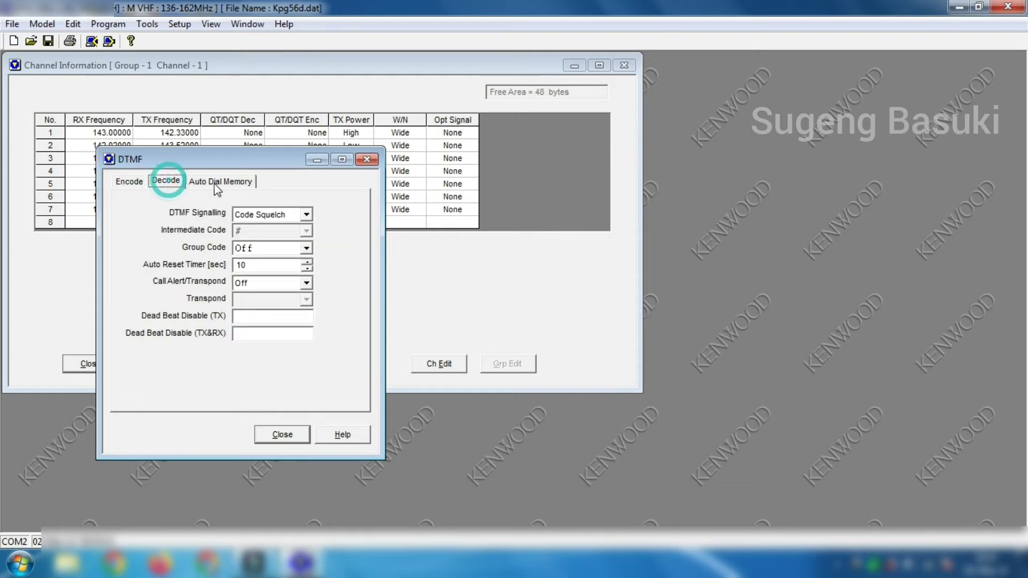
left_click(217, 181)
left_click(283, 433)
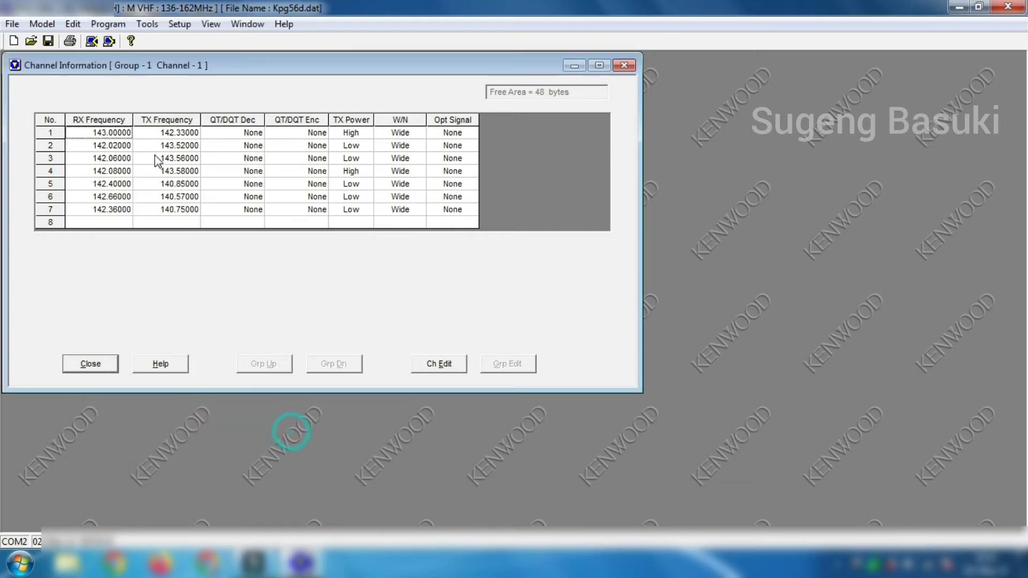
Open the 2-Tone settings, review the Decode and Encode pages, and close the window.
left_click(75, 25)
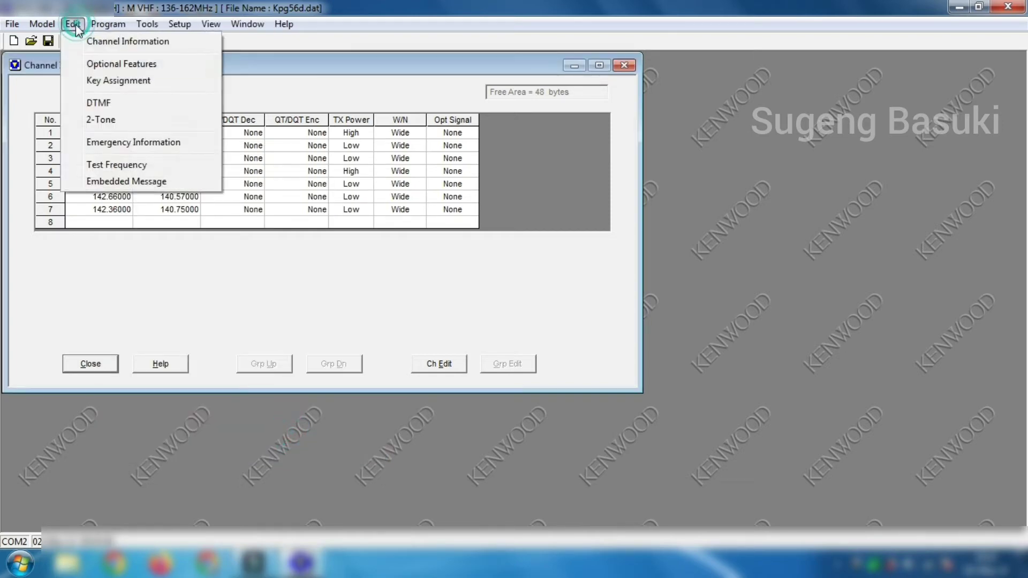
left_click(101, 120)
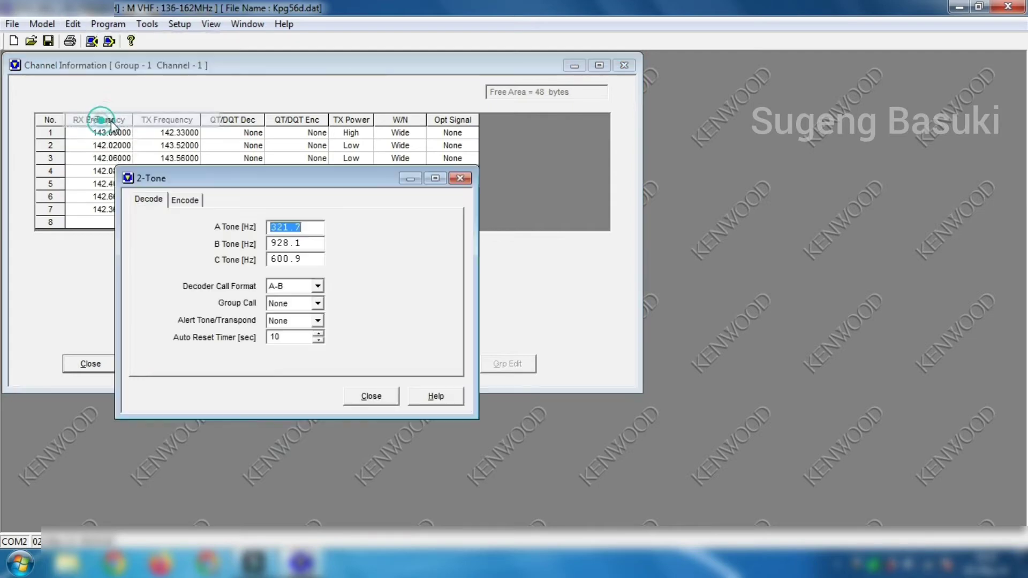
left_click(182, 201)
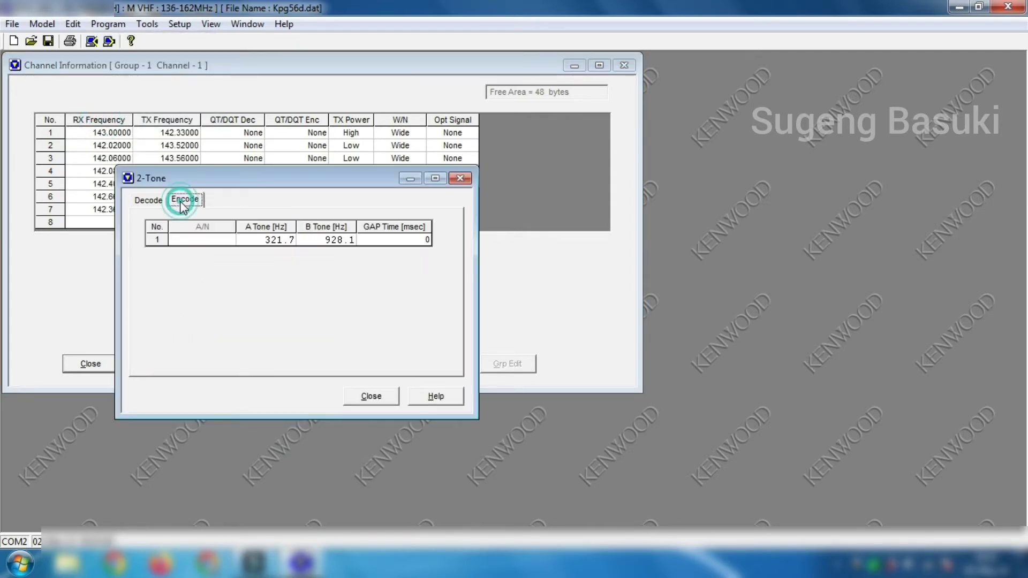
left_click(377, 398)
left_click(75, 24)
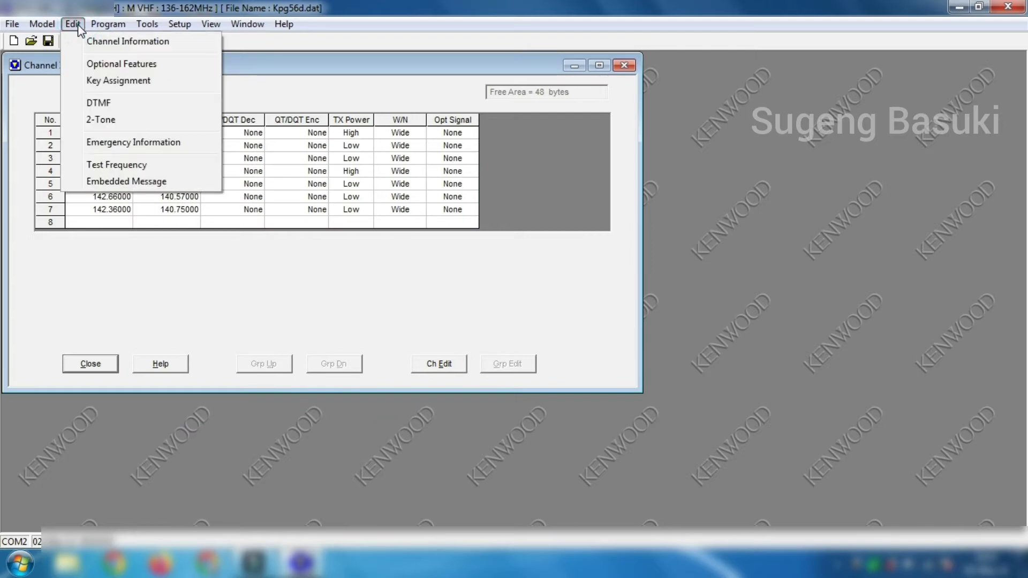
mouse_move(113, 27)
mouse_move(154, 26)
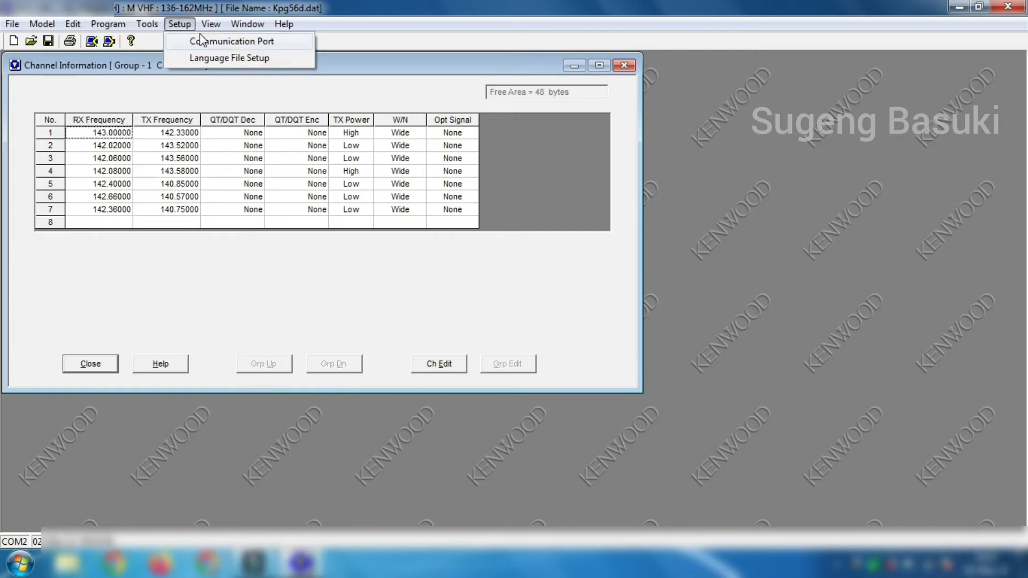
left_click(169, 269)
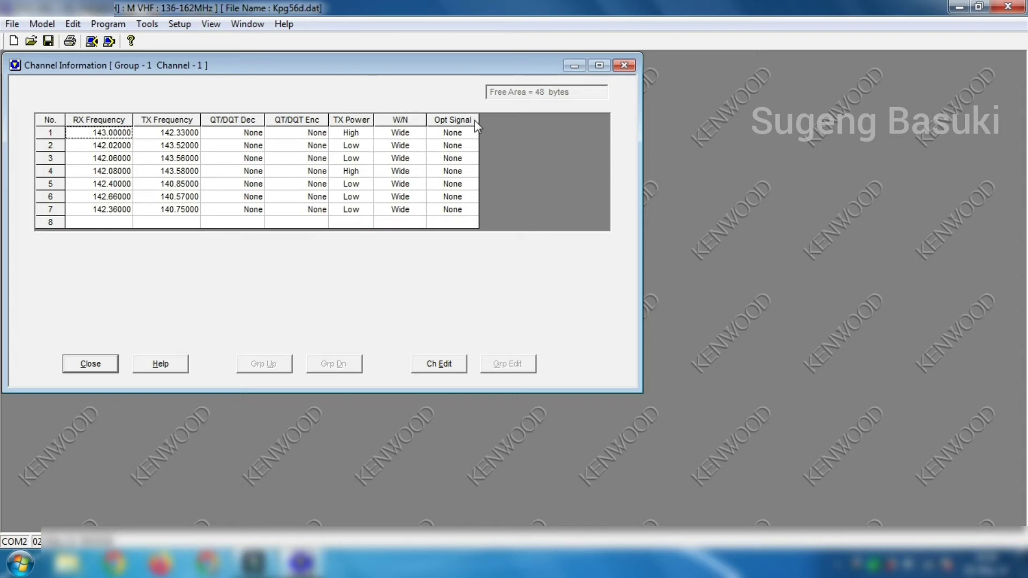
Add channel 8 to the channel list with an RX frequency of 143.00000 and a TX frequency of 143.00000.
left_click(466, 222)
left_click(119, 222)
type("143")
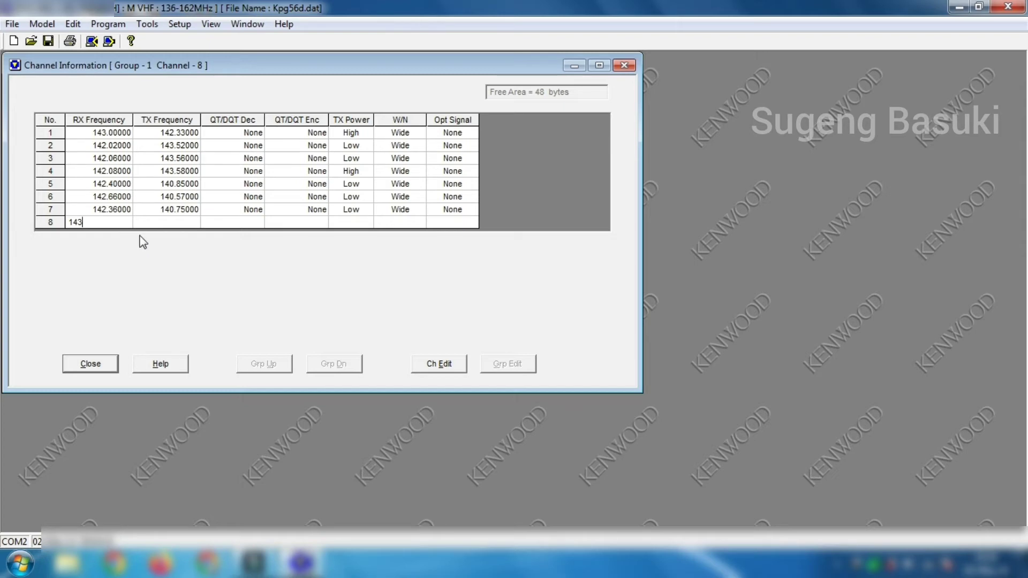
key("BackSpace")
type("3.0000")
key("Tab")
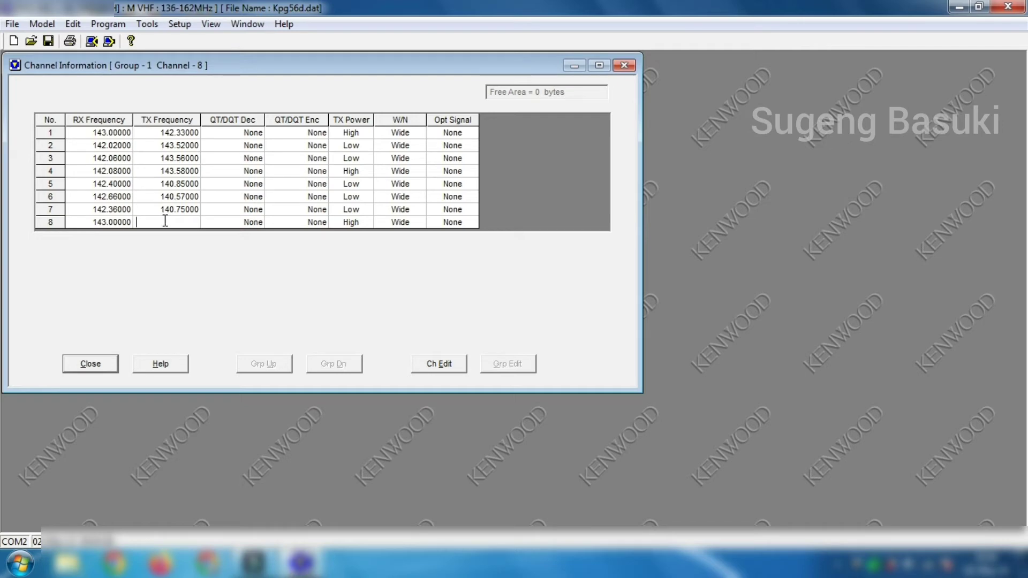
type("143.0000")
Browse the QT/DQT Dec codes for channel 8 without picking one, and set its QT/DQT Enc to 88.5.
left_click(211, 224)
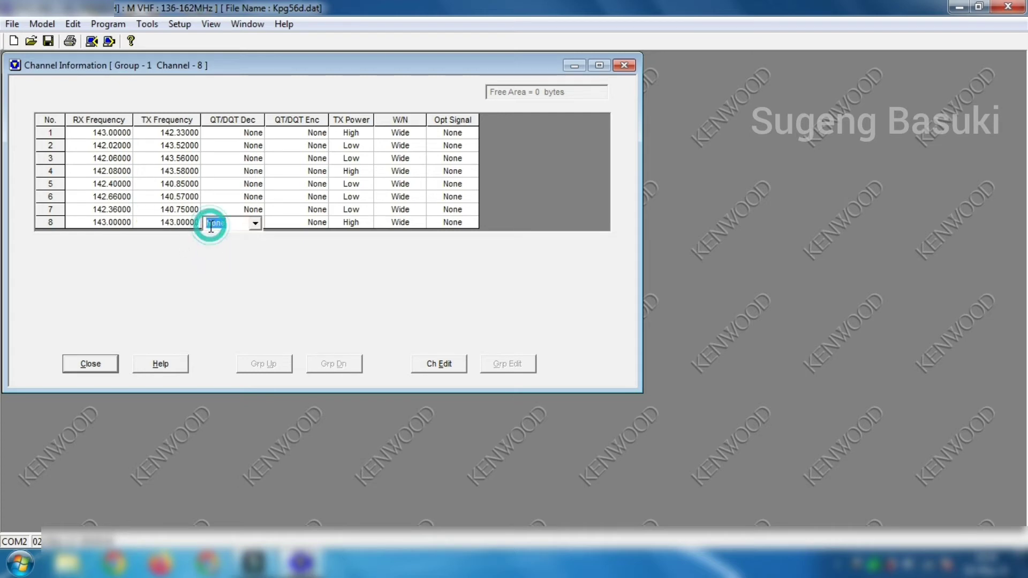
left_click(255, 224)
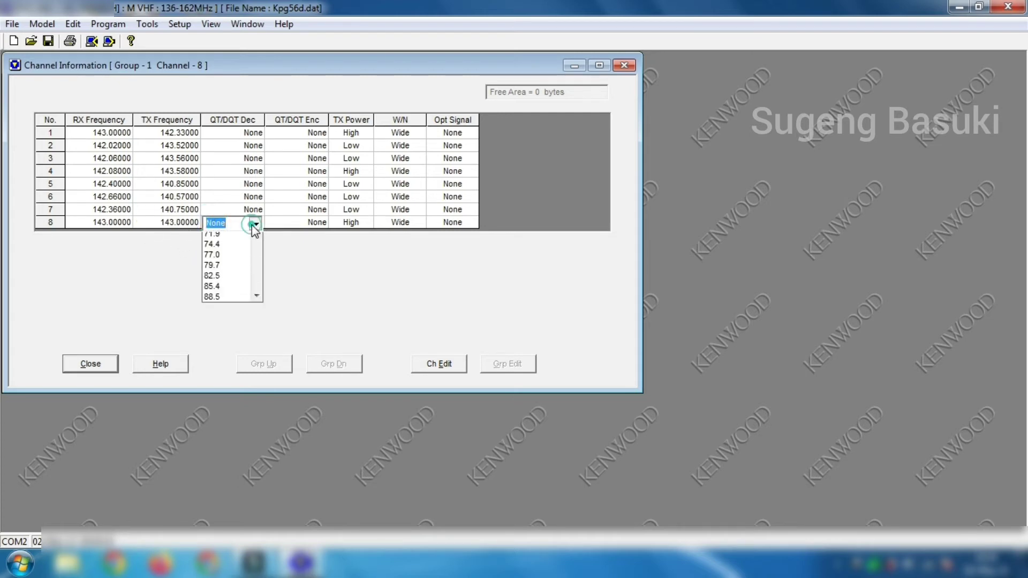
left_click_drag(256, 250, 256, 330)
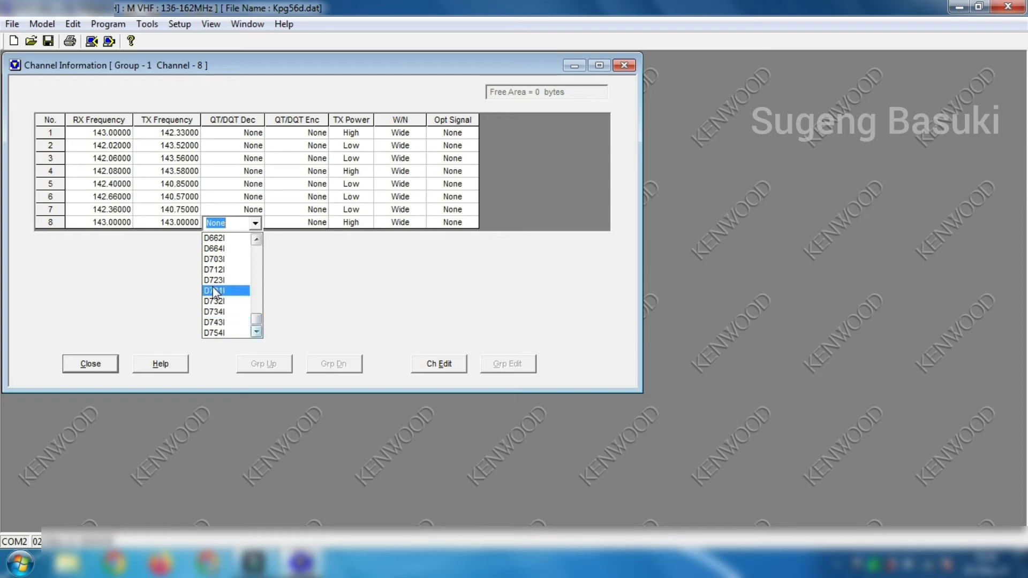
left_click(306, 228)
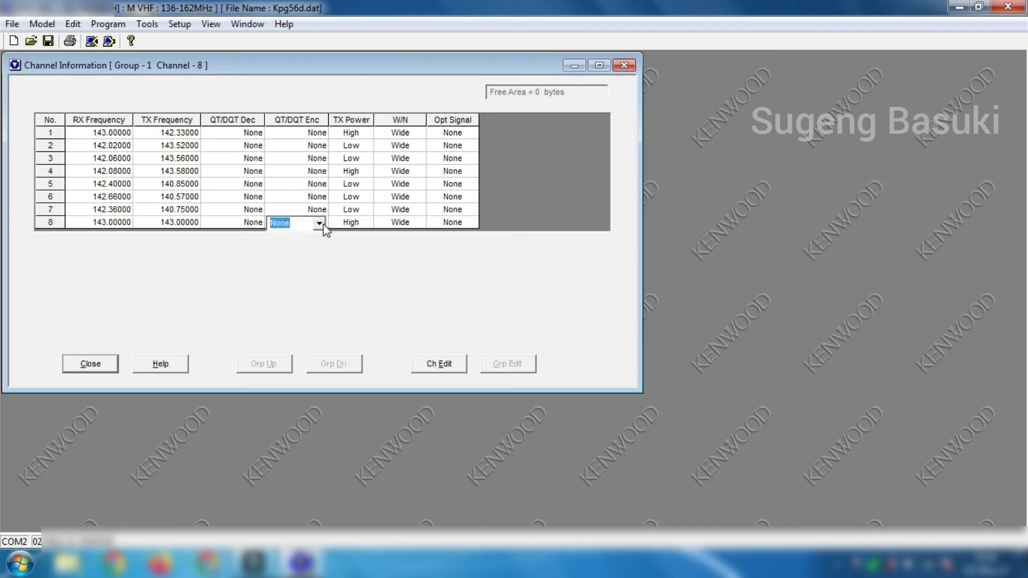
left_click(320, 223)
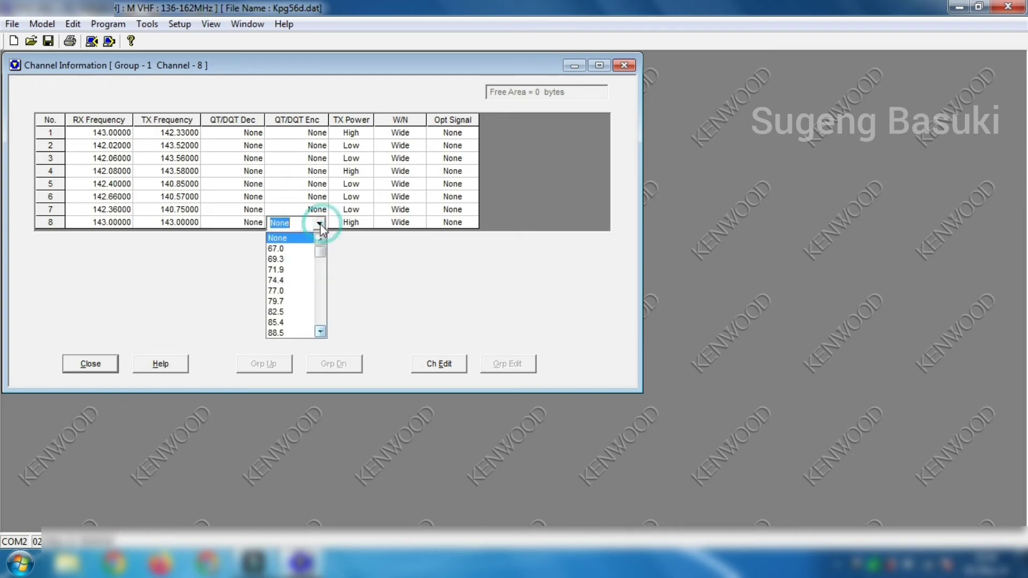
left_click(289, 332)
left_click(341, 252)
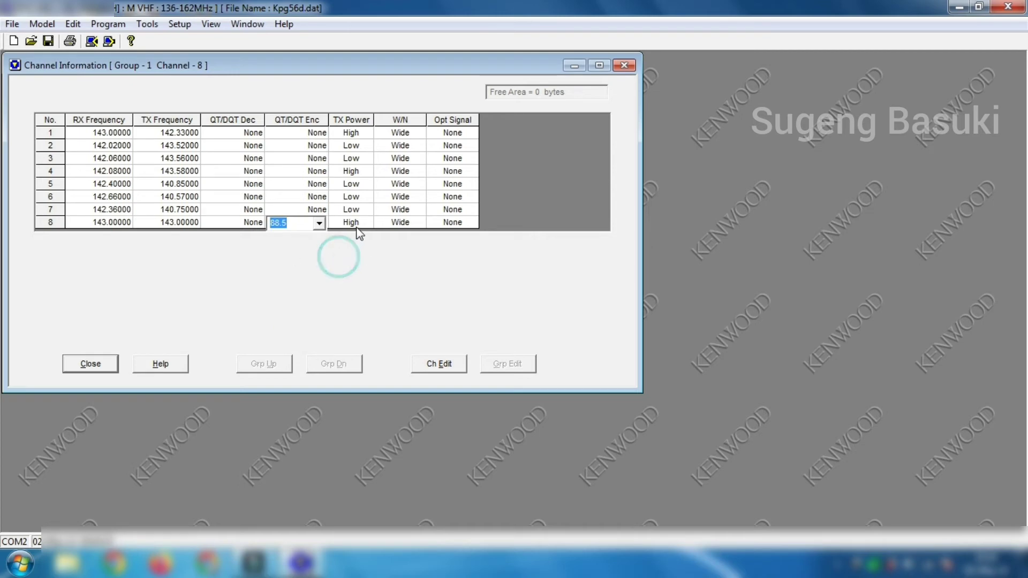
Review the TX Power, W/N and Opt Signal choices for channel 8, keeping High, Wide and None.
left_click(351, 223)
left_click(365, 223)
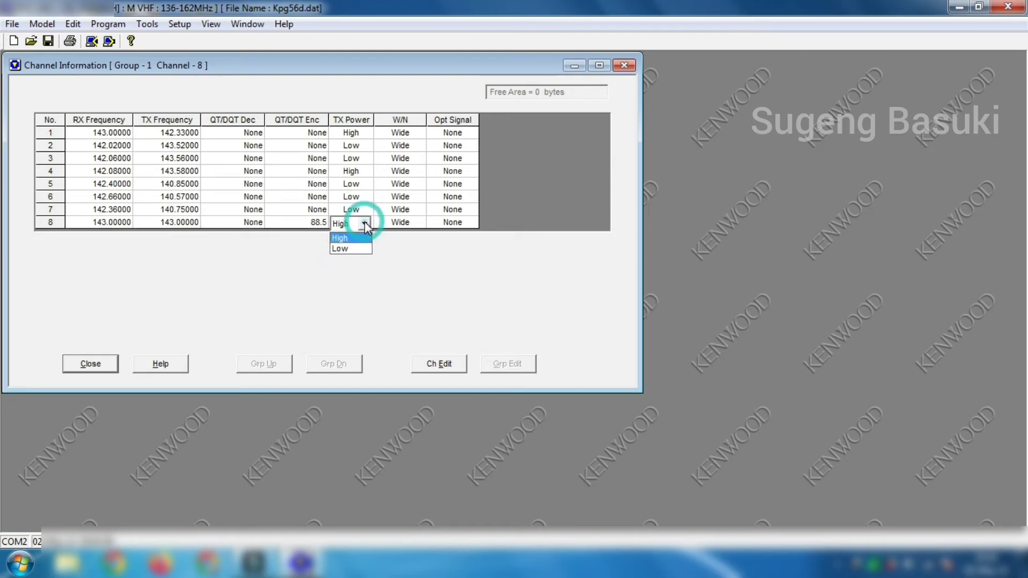
left_click(391, 257)
left_click(413, 221)
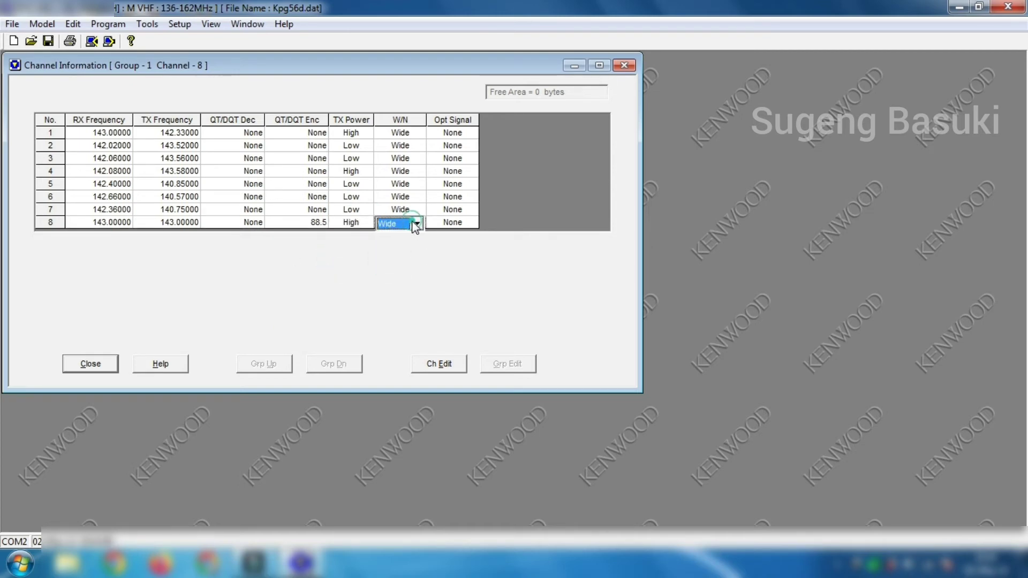
left_click(416, 222)
left_click(480, 256)
left_click(464, 224)
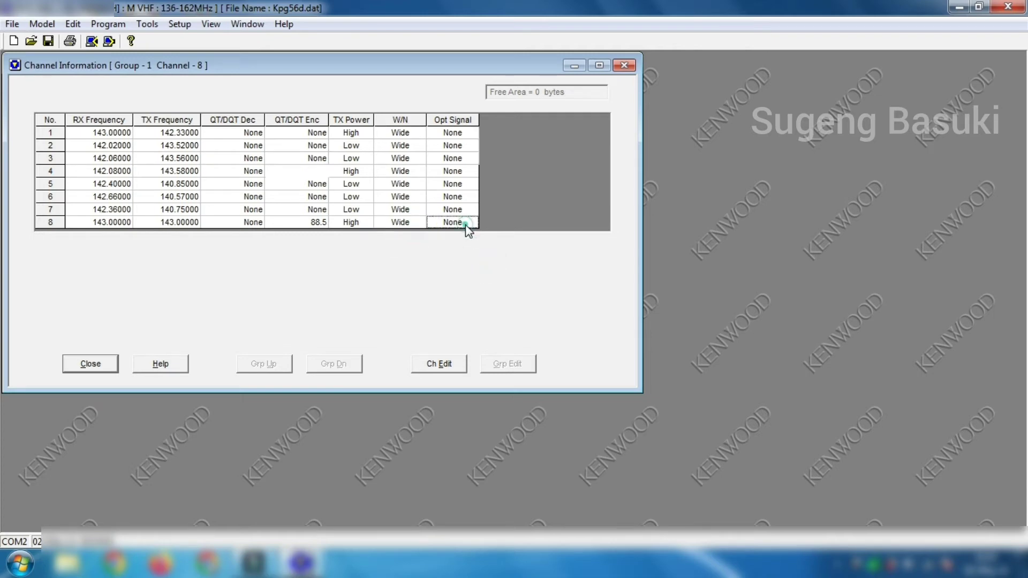
left_click(469, 224)
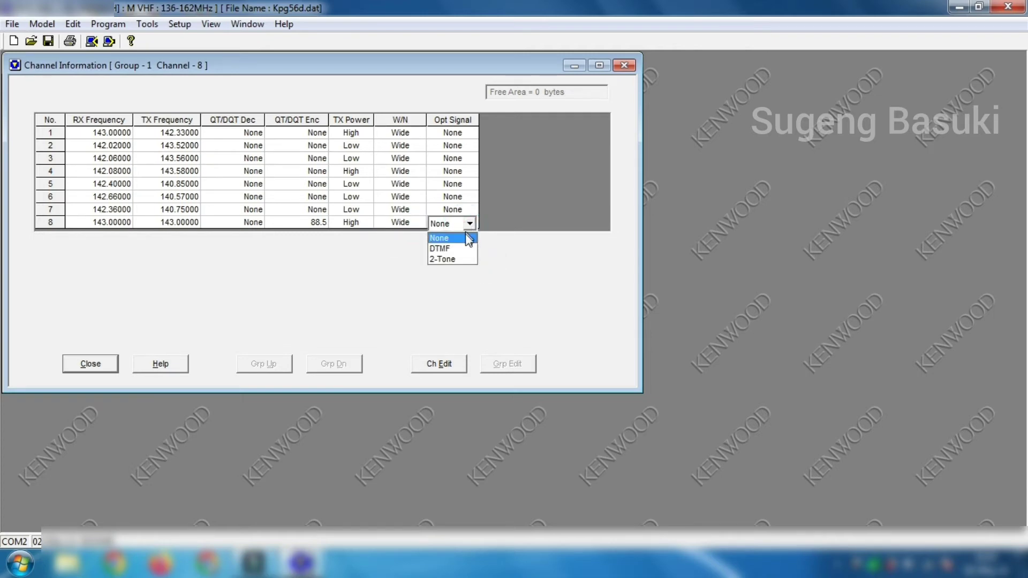
left_click(502, 250)
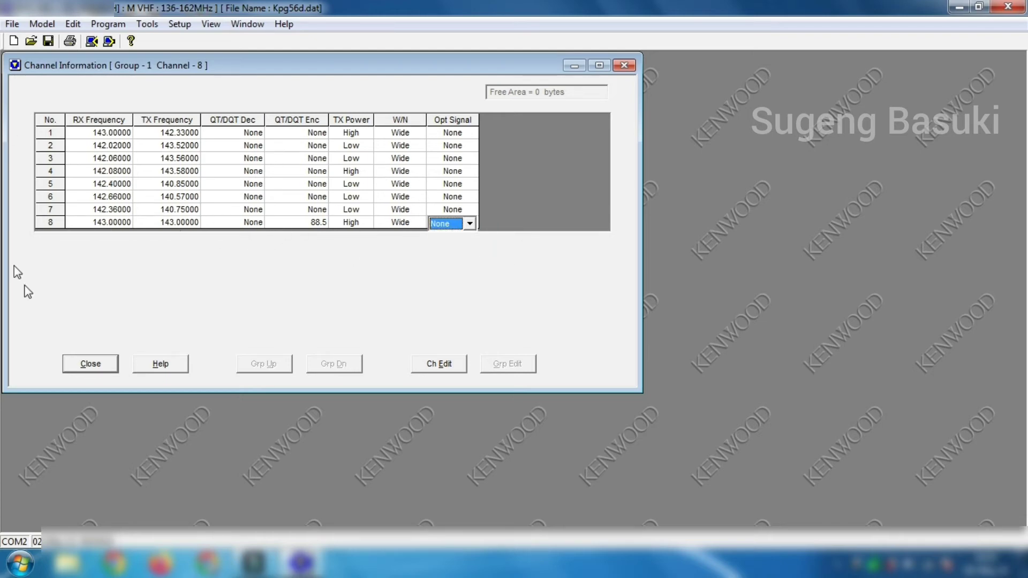
Write the edited channel data to the radio and dismiss the completion message.
left_click(109, 24)
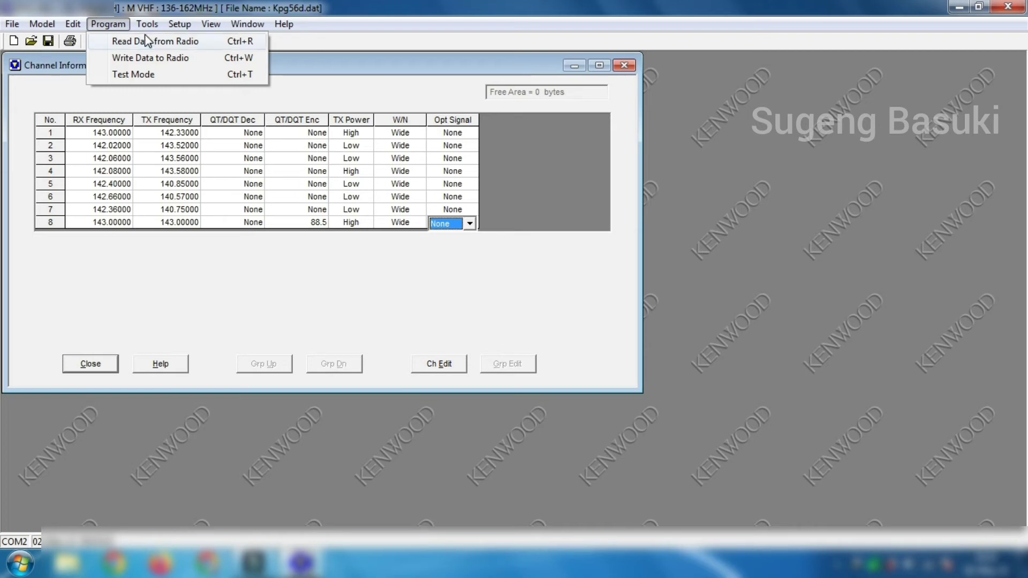
left_click(217, 30)
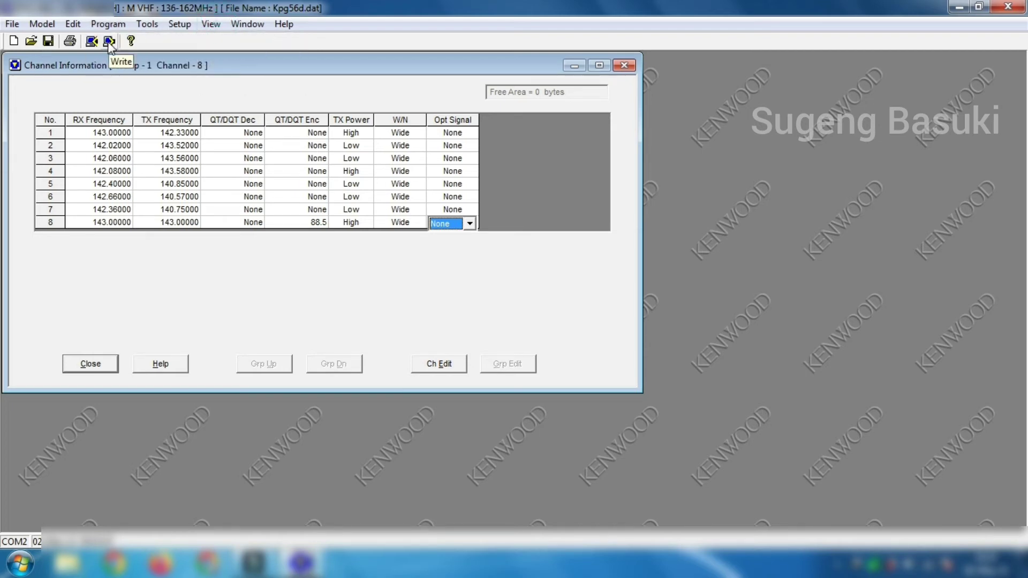
left_click(108, 23)
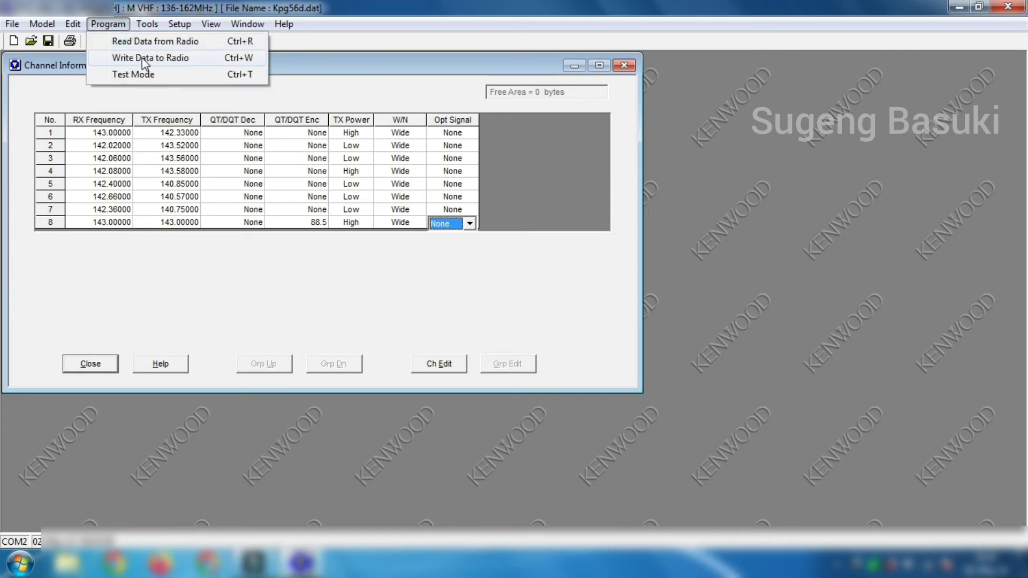
left_click(144, 58)
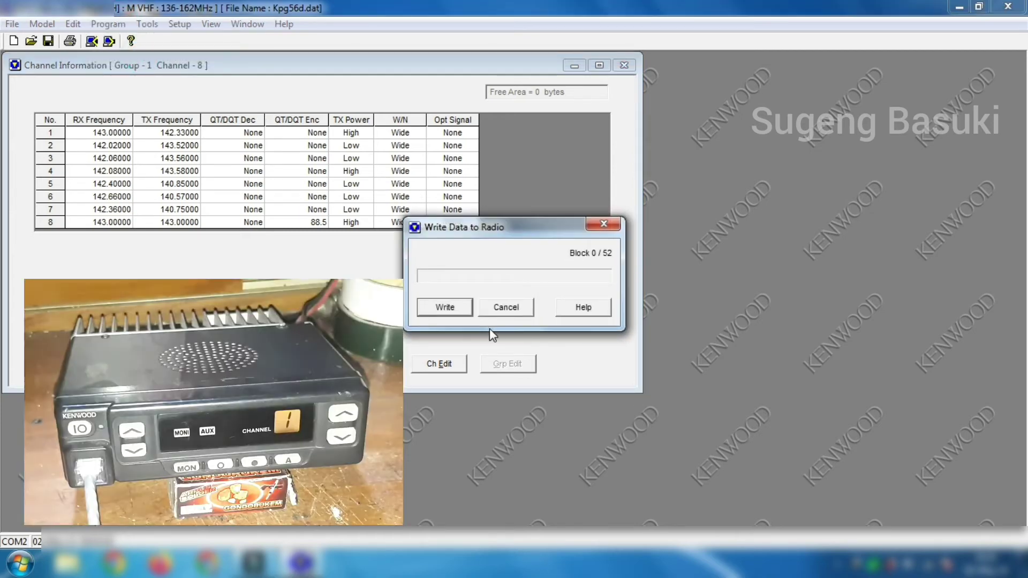
left_click(449, 310)
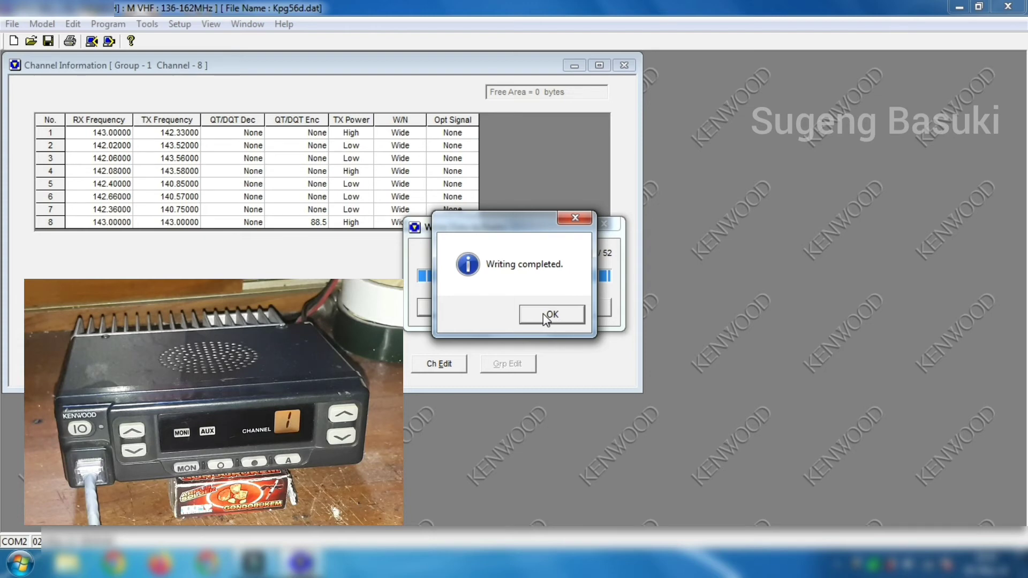
left_click(542, 314)
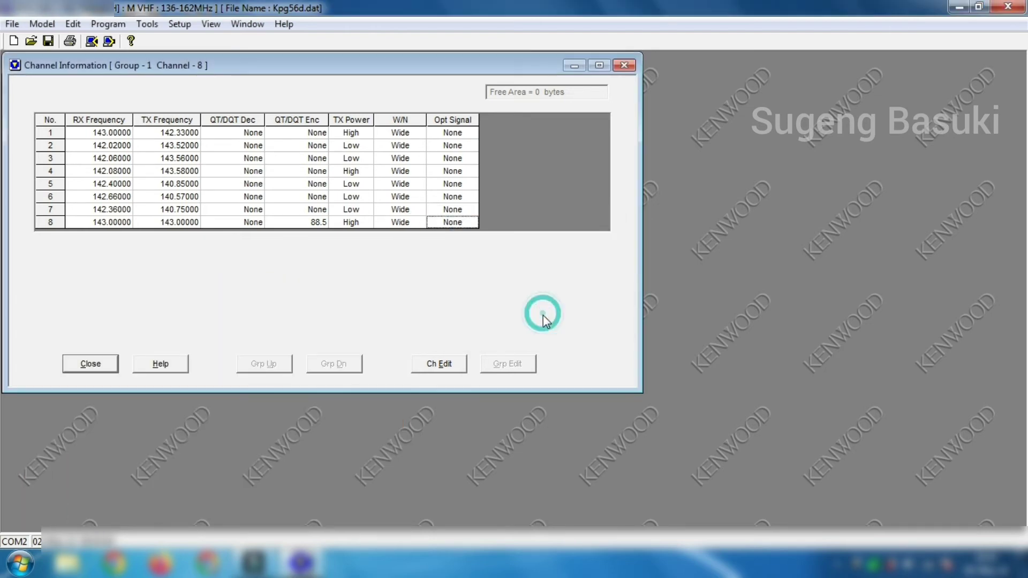